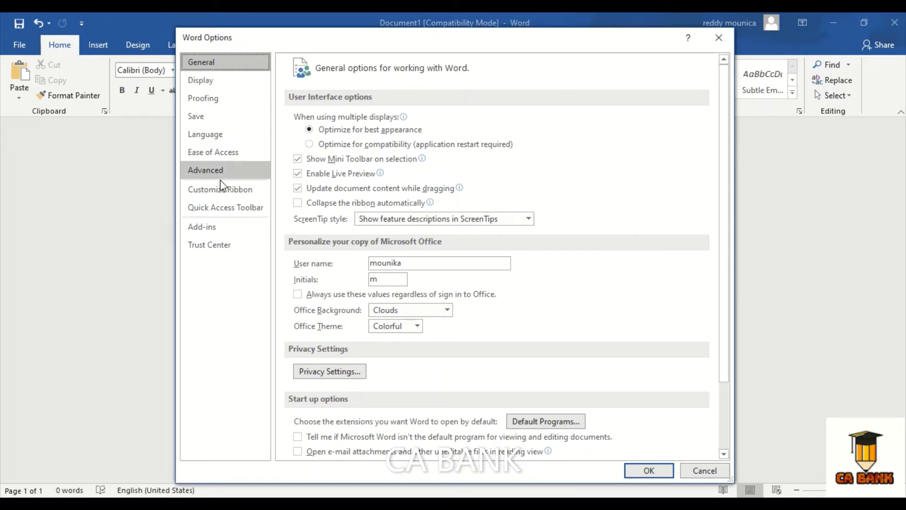
# In the ribbon customization options, add the Pens tab from the Ink Tools tool tabs to the main tabs after Home
pyautogui.click(221, 190)
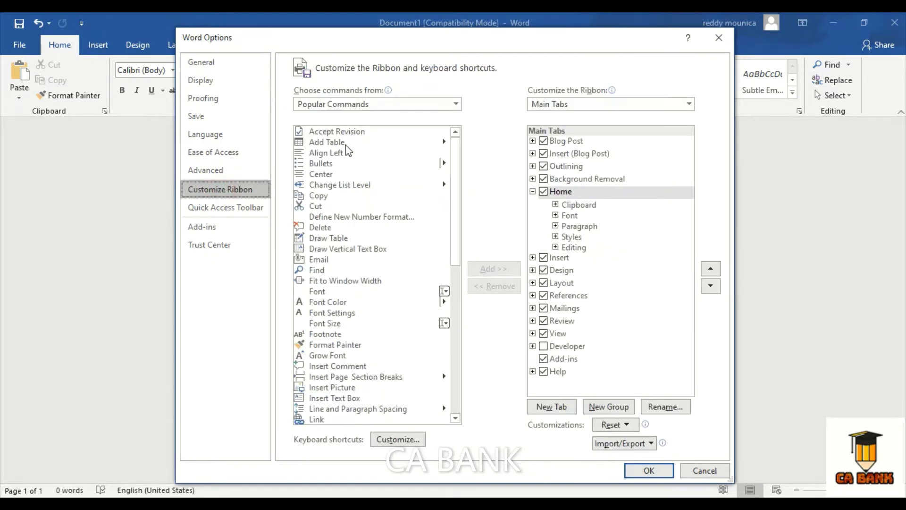
pyautogui.click(456, 105)
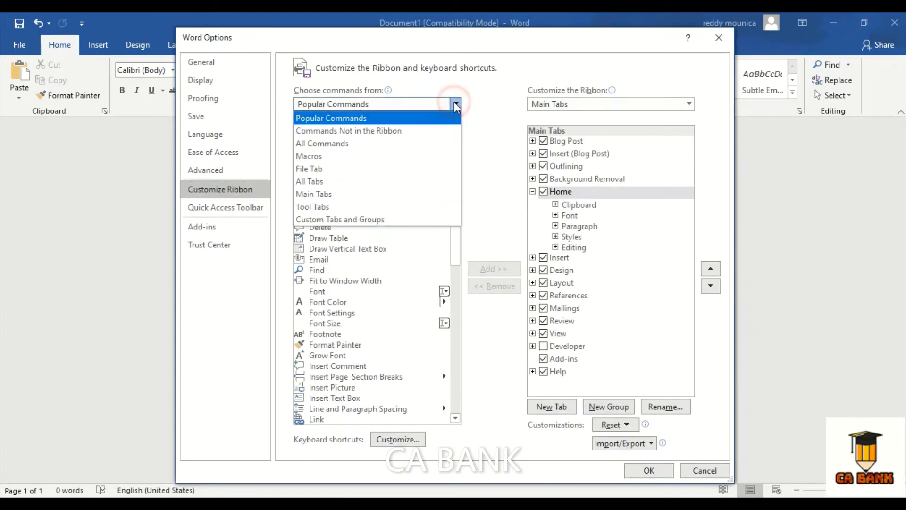
pyautogui.click(320, 206)
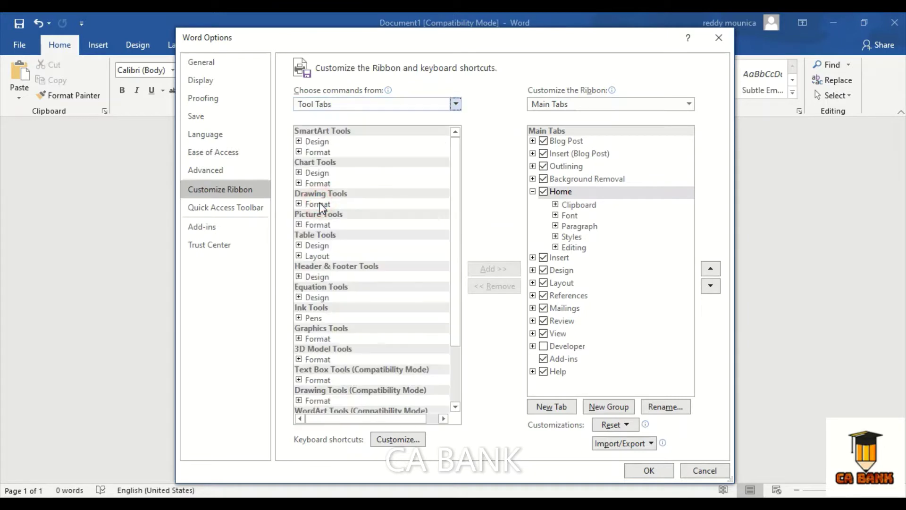
pyautogui.click(298, 318)
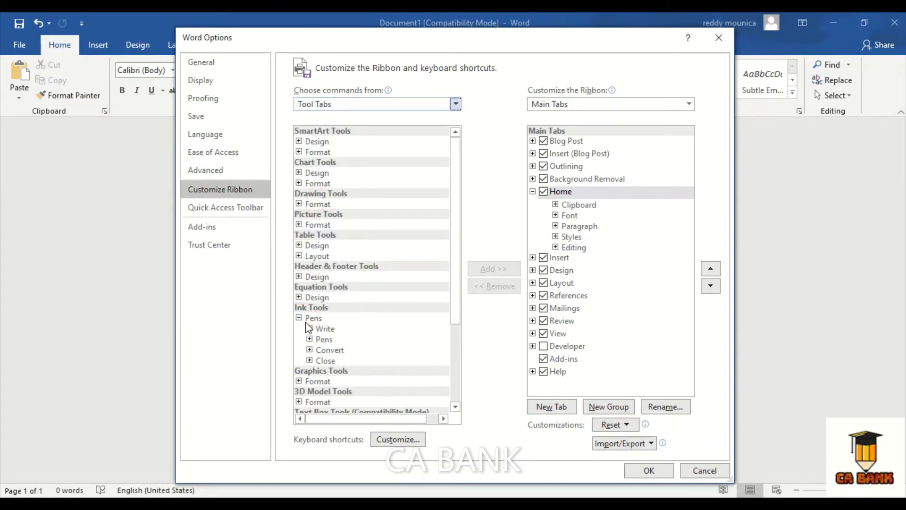
pyautogui.click(299, 318)
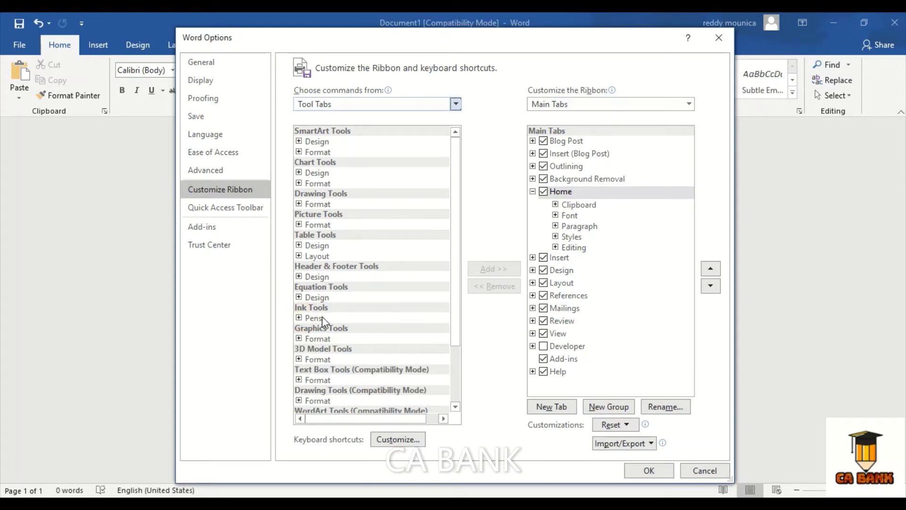
pyautogui.click(322, 318)
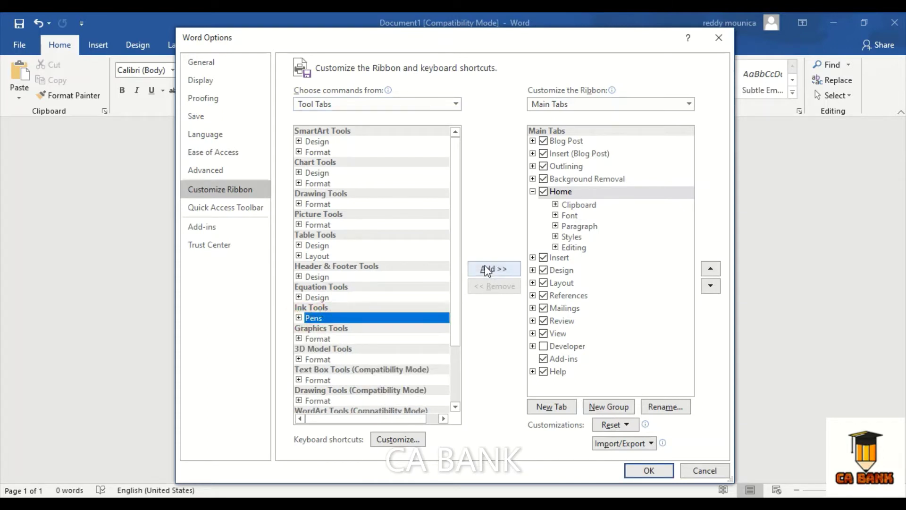
pyautogui.click(533, 257)
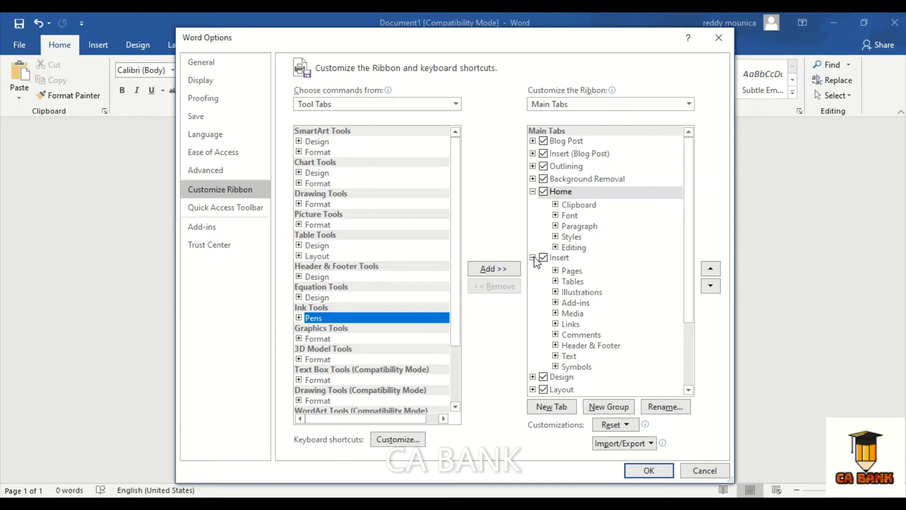
pyautogui.click(533, 258)
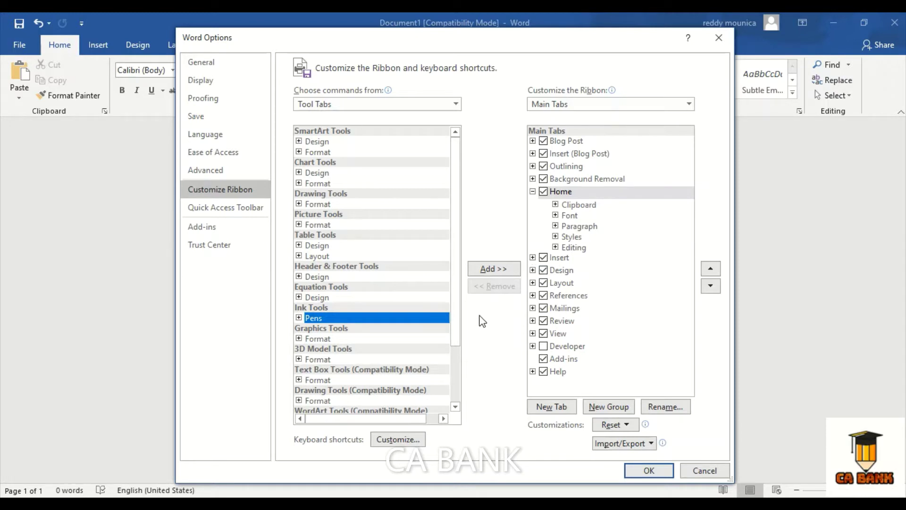
pyautogui.click(495, 272)
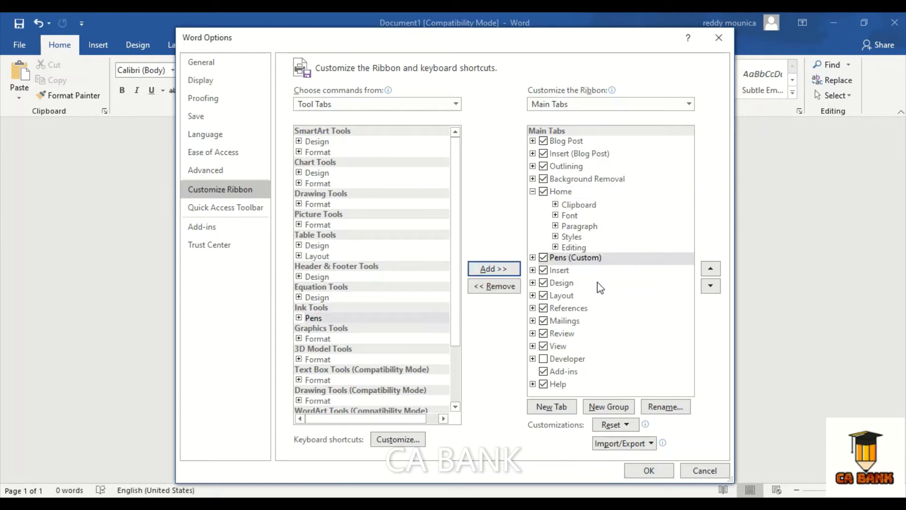
# Add a second Pens custom tab below the first one and apply the ribbon customization
pyautogui.click(586, 261)
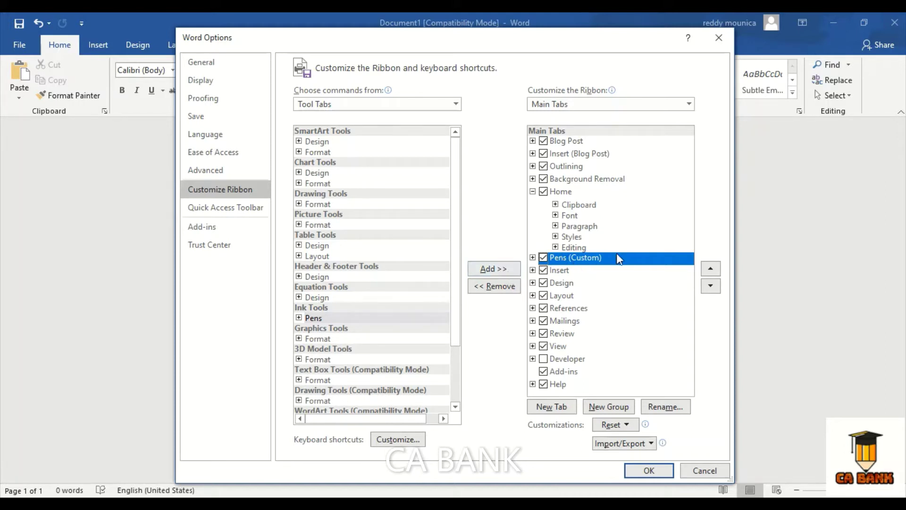
pyautogui.click(494, 270)
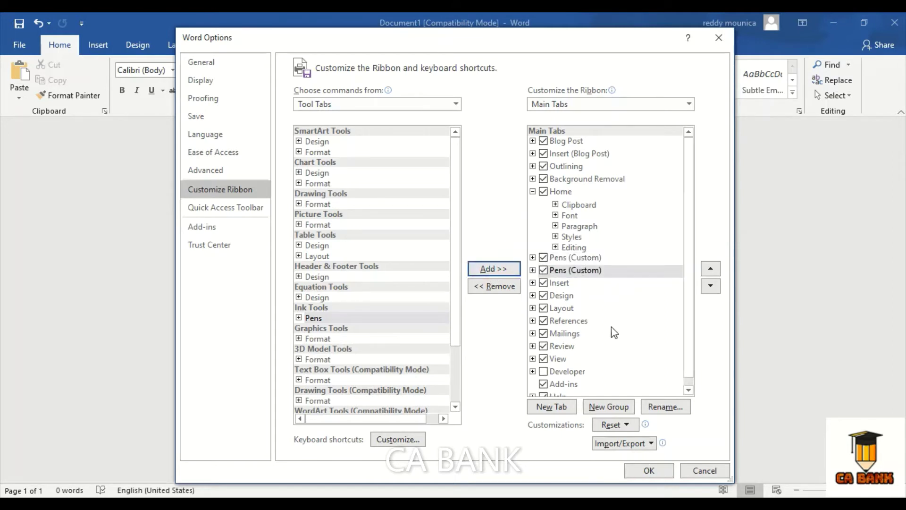
pyautogui.click(644, 470)
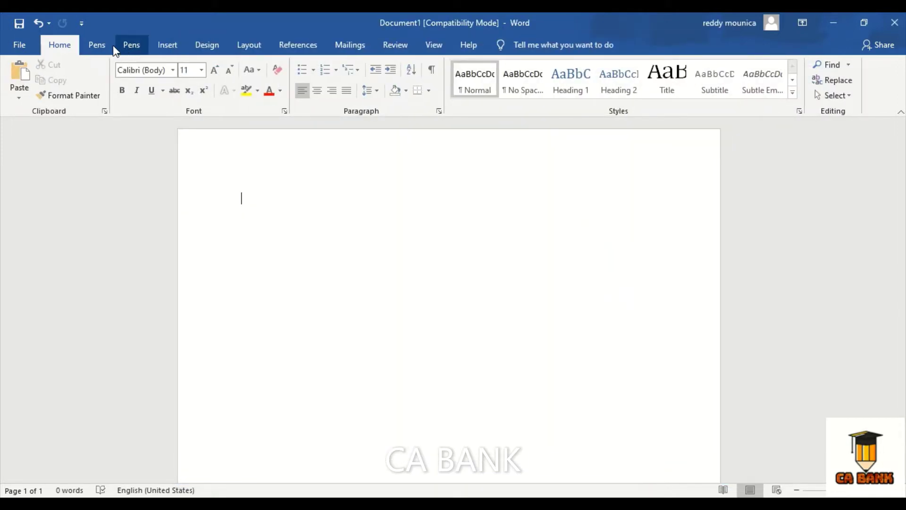
pyautogui.rightClick(137, 83)
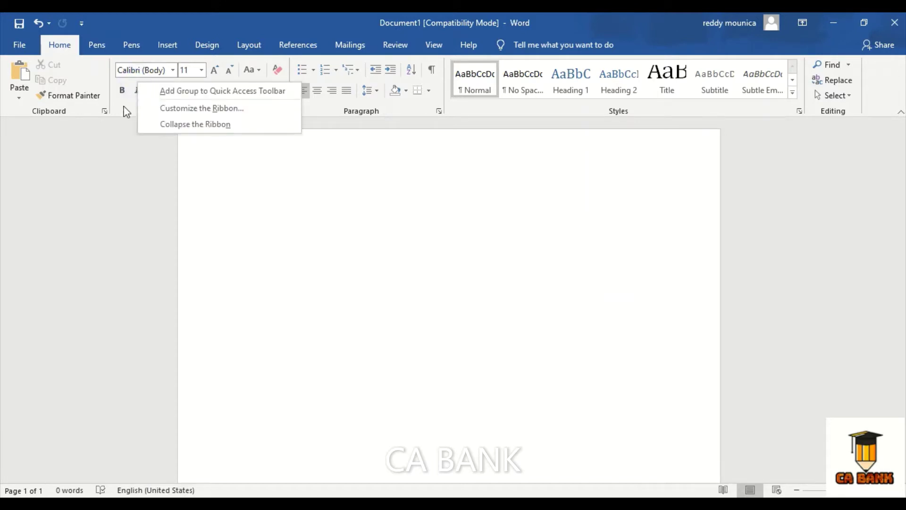
pyautogui.click(80, 173)
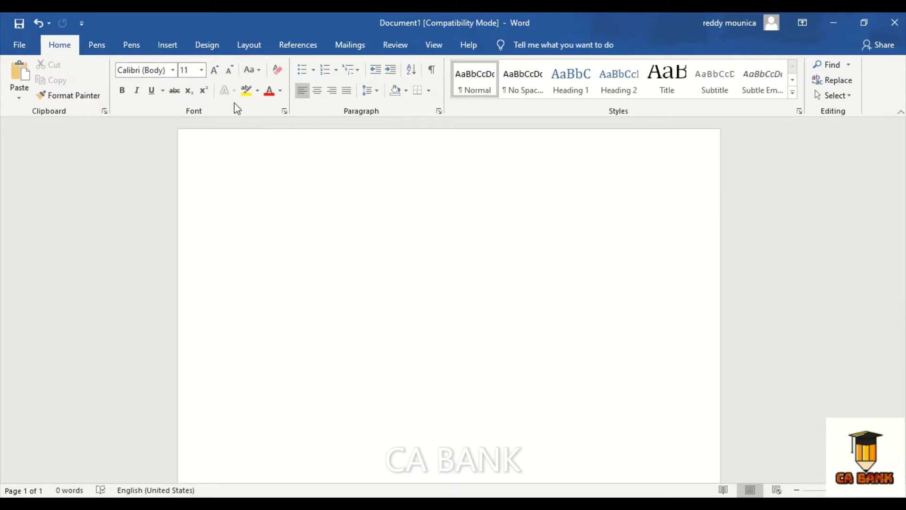
# Handwrite "Hai friends" across the top of the page with the Pen tool, dismissing the handwriting input window
pyautogui.click(98, 47)
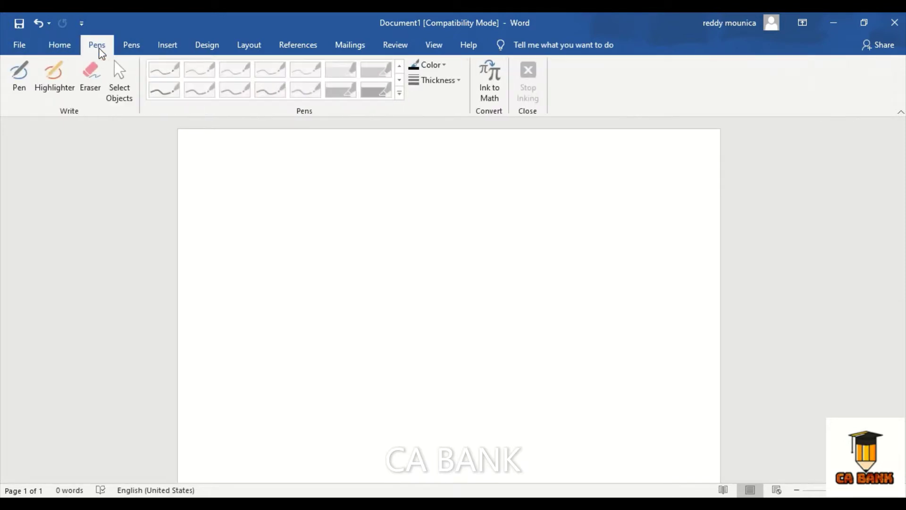
pyautogui.click(19, 78)
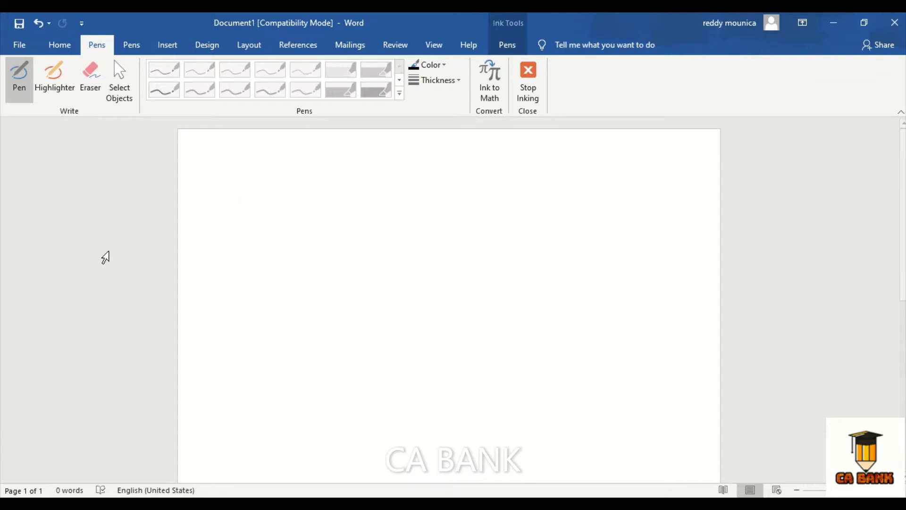
pyautogui.moveTo(229, 185); pyautogui.dragTo(231, 233)
pyautogui.moveTo(258, 175)
pyautogui.mouseDown()
pyautogui.moveTo(257, 210)
pyautogui.moveTo(269, 194)
pyautogui.moveTo(326, 206)
pyautogui.mouseUp()
pyautogui.moveTo(314, 165); pyautogui.dragTo(321, 169)
pyautogui.moveTo(389, 196)
pyautogui.mouseDown()
pyautogui.moveTo(379, 178)
pyautogui.moveTo(377, 224)
pyautogui.mouseUp()
pyautogui.moveTo(358, 216); pyautogui.dragTo(423, 202)
pyautogui.moveTo(430, 190)
pyautogui.mouseDown()
pyautogui.moveTo(440, 188)
pyautogui.moveTo(435, 178)
pyautogui.mouseUp()
pyautogui.moveTo(431, 209)
pyautogui.mouseDown()
pyautogui.moveTo(437, 221)
pyautogui.moveTo(494, 204)
pyautogui.moveTo(516, 209)
pyautogui.moveTo(519, 228)
pyautogui.mouseUp()
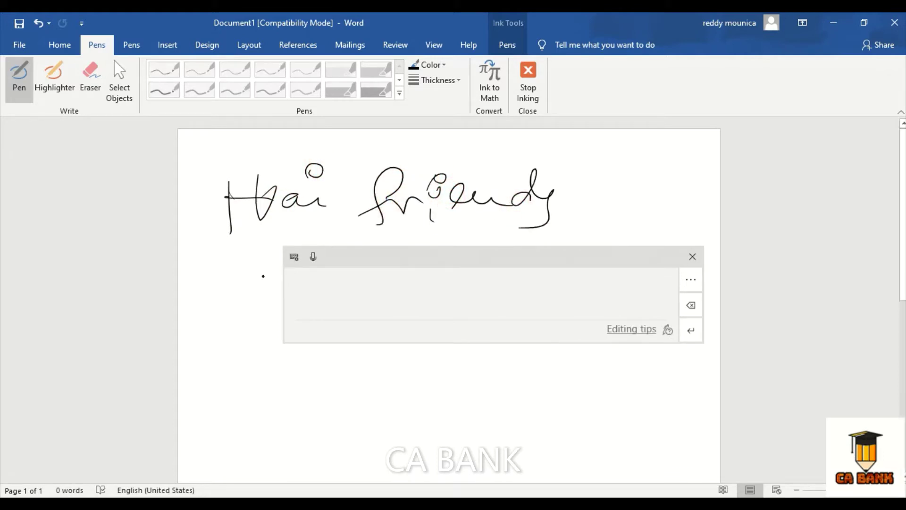
pyautogui.moveTo(577, 267); pyautogui.dragTo(616, 269)
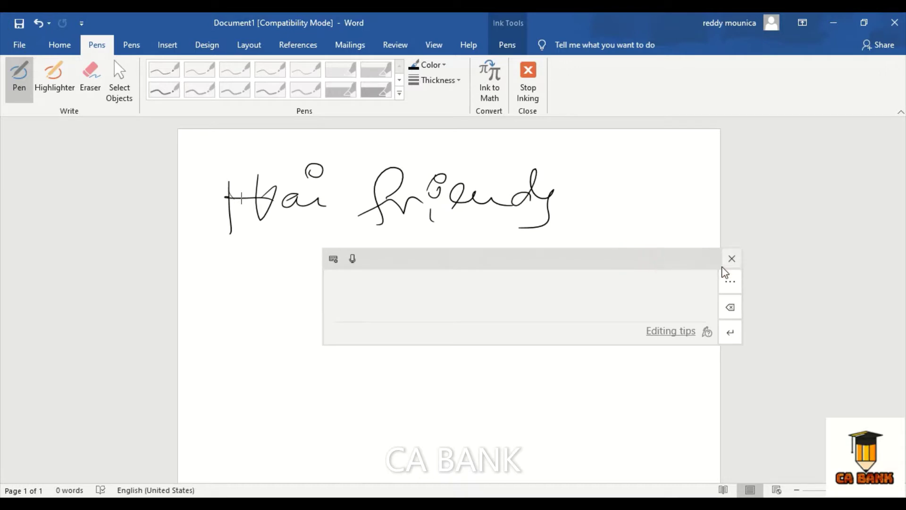
pyautogui.click(732, 258)
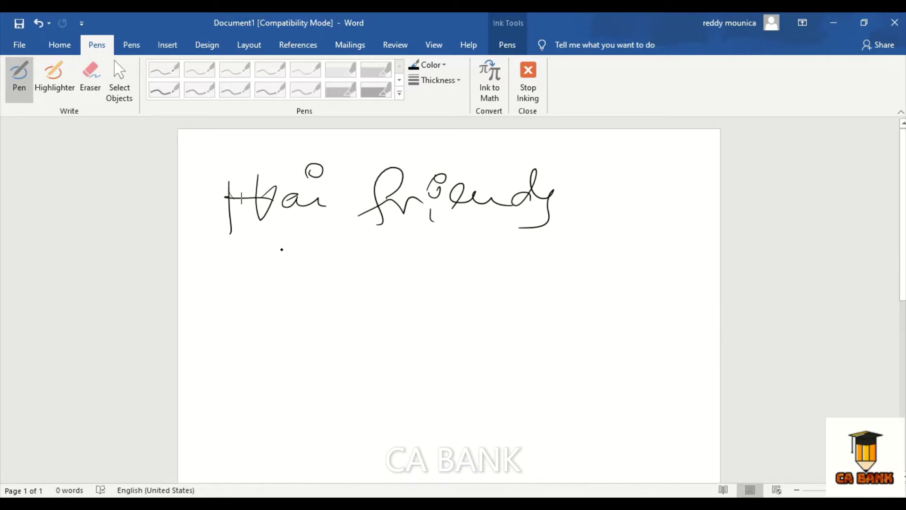
# Handwrite "Check" and, on the line beneath it, "MS word" below the greeting
pyautogui.moveTo(283, 258)
pyautogui.mouseDown()
pyautogui.moveTo(288, 294)
pyautogui.moveTo(323, 283)
pyautogui.mouseUp()
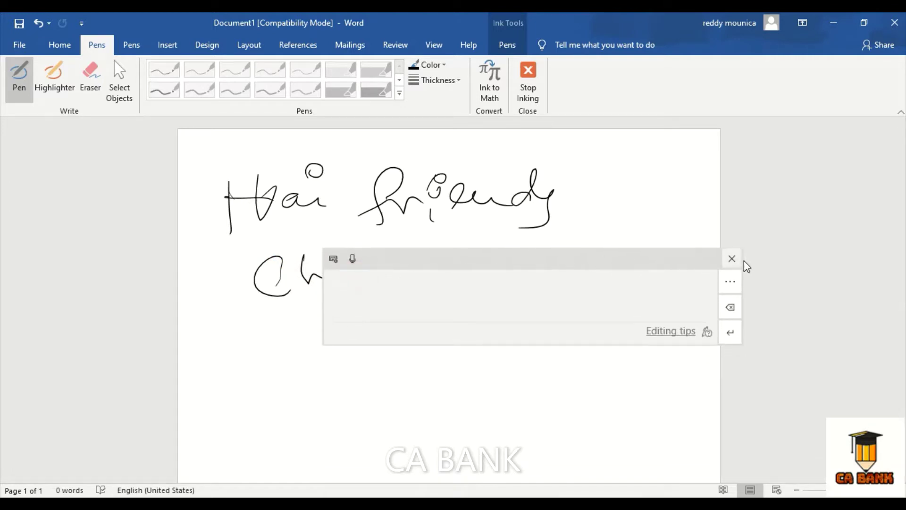
pyautogui.click(744, 262)
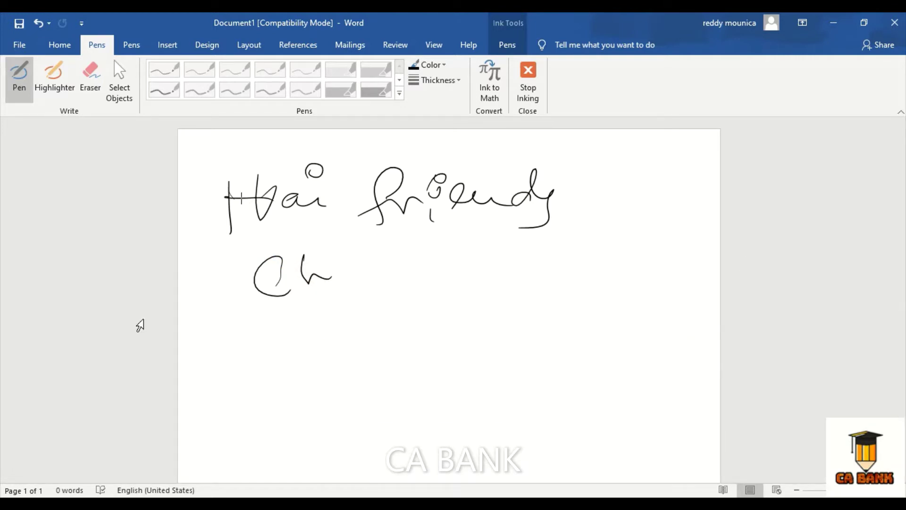
pyautogui.moveTo(336, 273); pyautogui.dragTo(401, 276)
pyautogui.moveTo(269, 338)
pyautogui.mouseDown()
pyautogui.moveTo(323, 325)
pyautogui.moveTo(321, 336)
pyautogui.mouseUp()
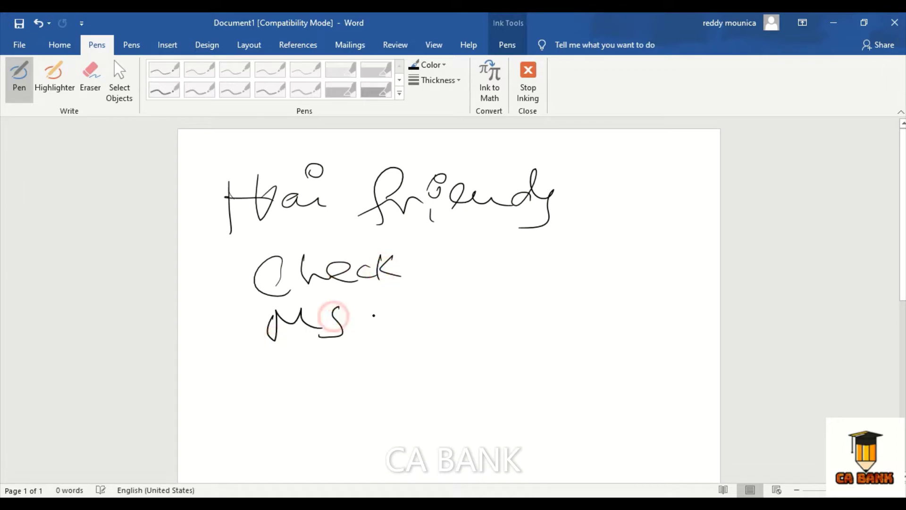
pyautogui.moveTo(375, 310)
pyautogui.mouseDown()
pyautogui.moveTo(384, 326)
pyautogui.moveTo(478, 309)
pyautogui.moveTo(501, 315)
pyautogui.mouseUp()
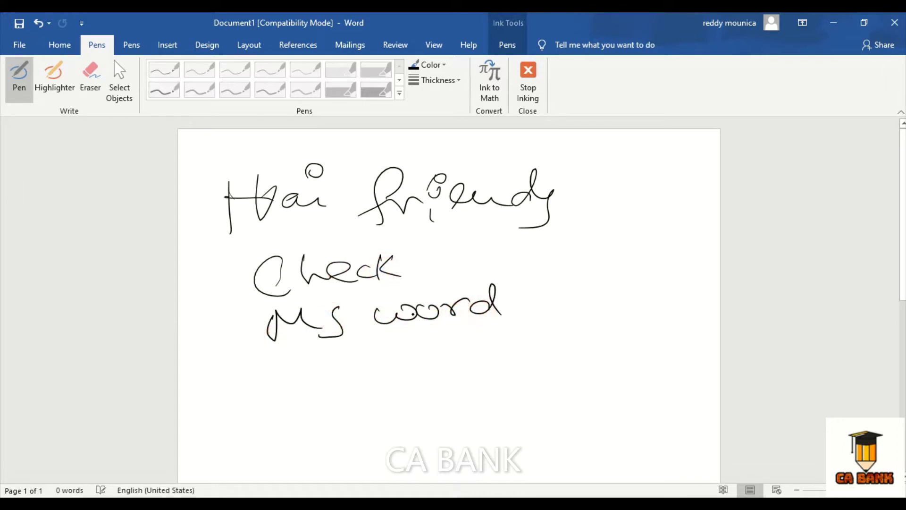
# Handwrite "Hand writing" below "MS word" and "Software" on the line beneath it
pyautogui.moveTo(268, 352); pyautogui.dragTo(285, 421)
pyautogui.moveTo(307, 342); pyautogui.dragTo(318, 398)
pyautogui.moveTo(261, 390); pyautogui.dragTo(548, 348)
pyautogui.click(524, 329)
pyautogui.moveTo(535, 348)
pyautogui.mouseDown()
pyautogui.moveTo(571, 342)
pyautogui.moveTo(566, 320)
pyautogui.moveTo(584, 331)
pyautogui.mouseUp()
pyautogui.moveTo(604, 326)
pyautogui.mouseDown()
pyautogui.moveTo(617, 321)
pyautogui.moveTo(588, 360)
pyautogui.mouseUp()
pyautogui.moveTo(437, 377); pyautogui.dragTo(419, 415)
pyautogui.moveTo(475, 394); pyautogui.dragTo(465, 401)
pyautogui.moveTo(503, 378)
pyautogui.mouseDown()
pyautogui.moveTo(491, 415)
pyautogui.moveTo(510, 391)
pyautogui.mouseUp()
pyautogui.moveTo(515, 378); pyautogui.dragTo(590, 395)
pyautogui.click(580, 391)
pyautogui.moveTo(594, 394); pyautogui.dragTo(653, 381)
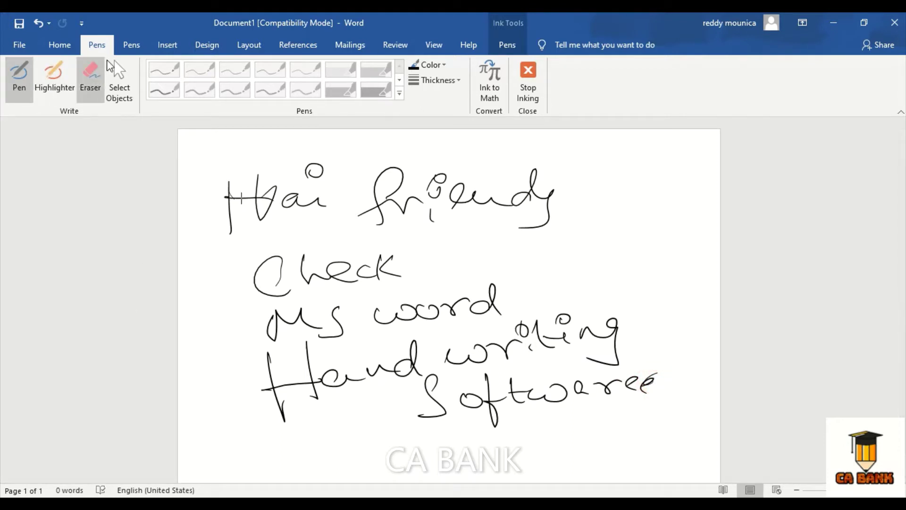
# Erase the "f" of "friends", the "ng" of "writing" and the extra "e" after "Software" with the Eraser
pyautogui.click(105, 78)
pyautogui.click(382, 189)
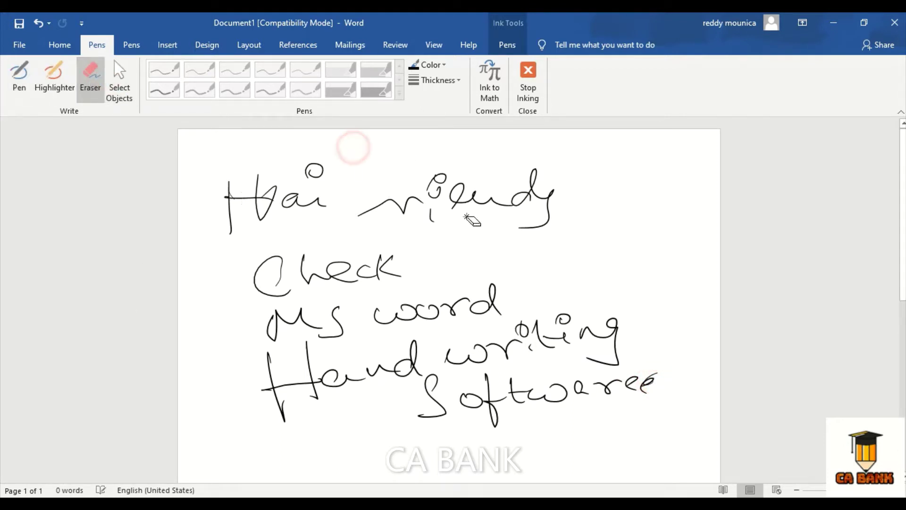
pyautogui.click(609, 345)
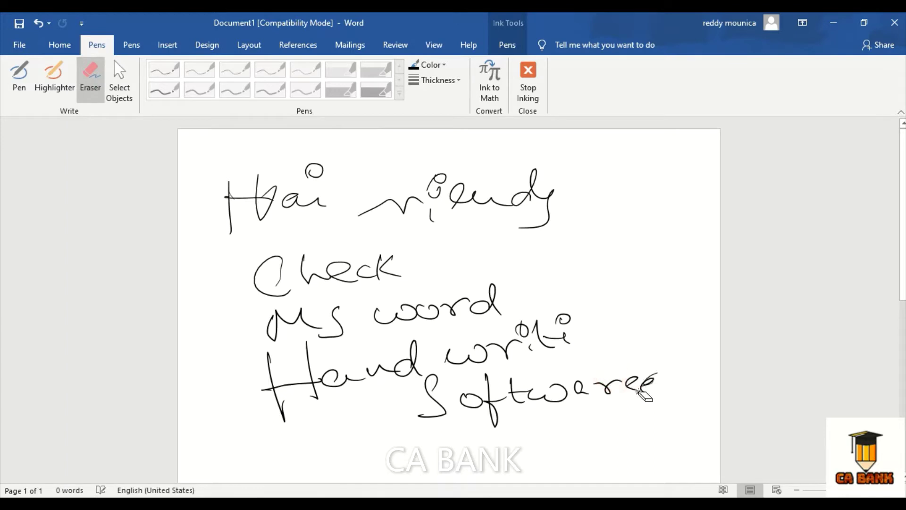
pyautogui.click(644, 380)
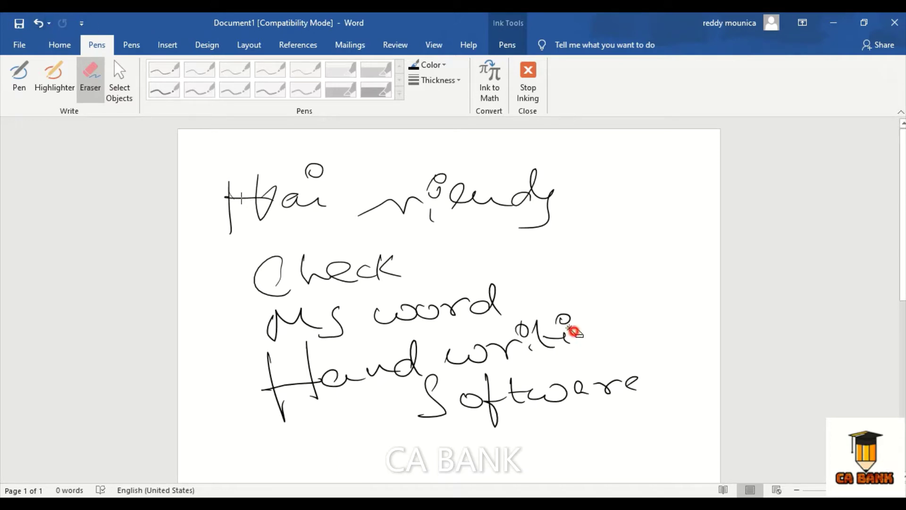
pyautogui.click(236, 227)
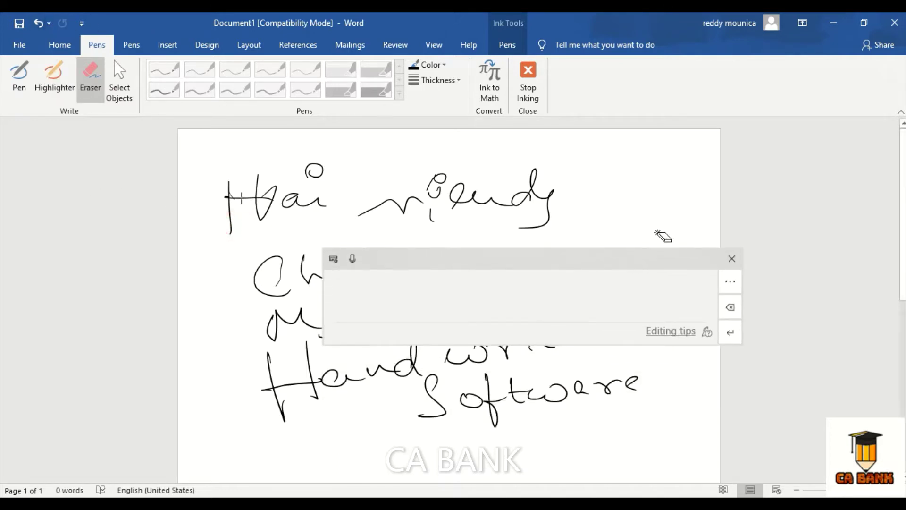
pyautogui.click(729, 259)
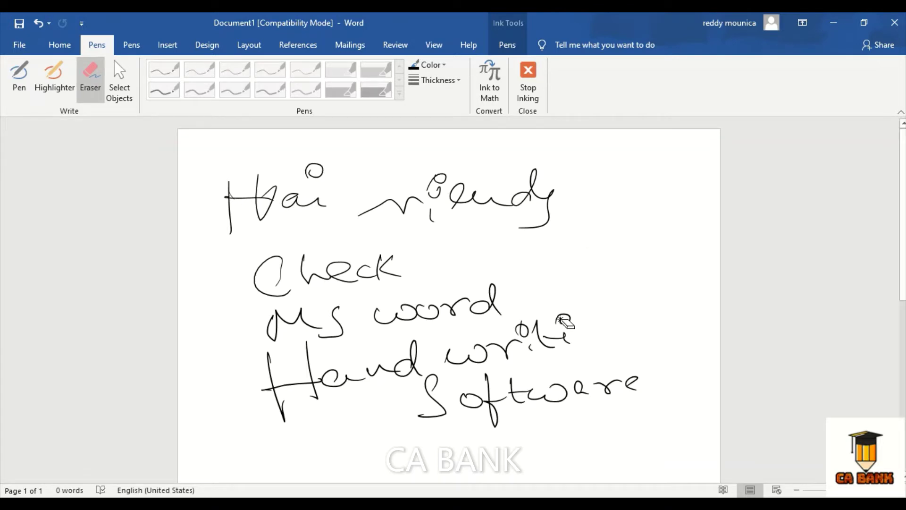
pyautogui.click(576, 334)
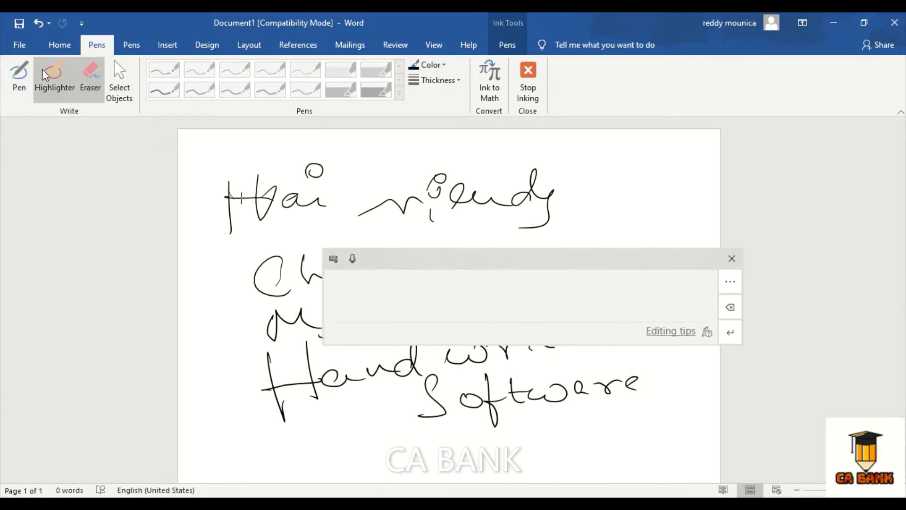
# Rewrite the missing "ng" of "writing" with the Pen tool and handwrite "Enabled" below "Software"
pyautogui.click(21, 85)
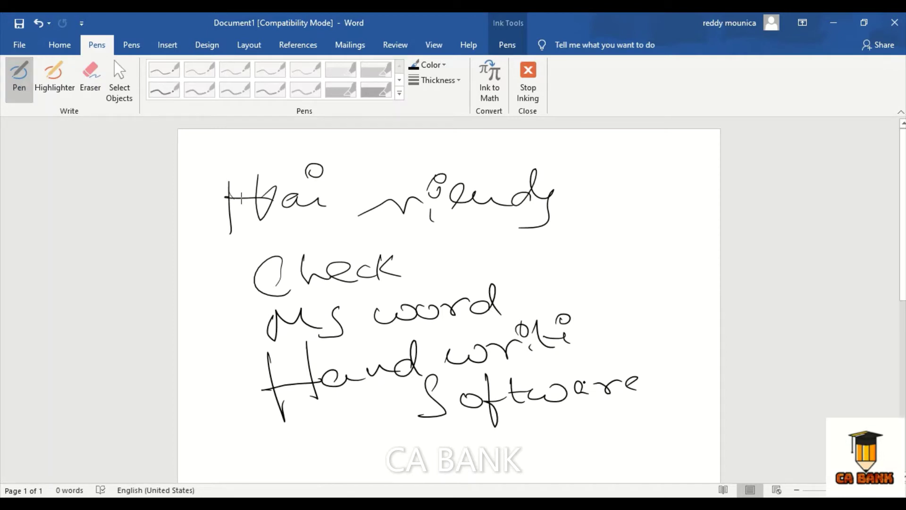
pyautogui.moveTo(572, 332); pyautogui.dragTo(593, 333)
pyautogui.moveTo(614, 323); pyautogui.dragTo(606, 361)
pyautogui.moveTo(489, 419)
pyautogui.mouseDown()
pyautogui.moveTo(514, 412)
pyautogui.moveTo(519, 437)
pyautogui.moveTo(643, 419)
pyautogui.moveTo(659, 431)
pyautogui.mouseUp()
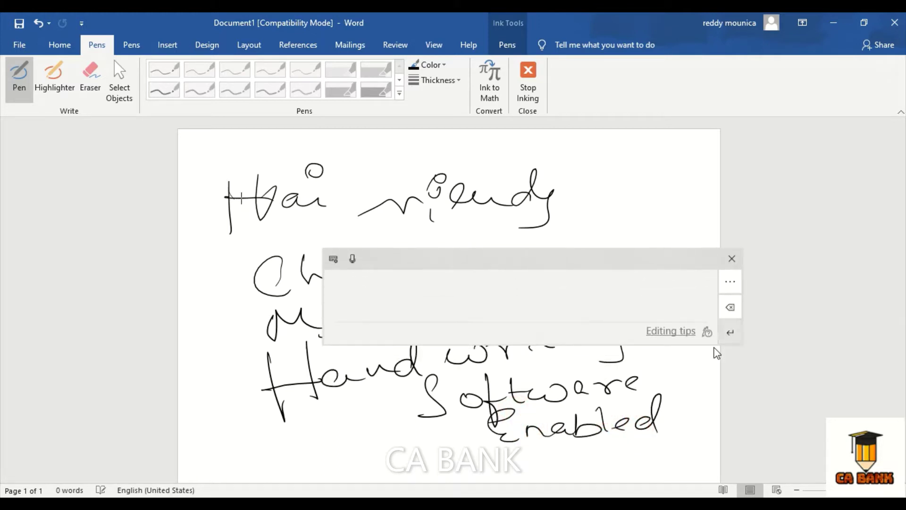
pyautogui.click(728, 259)
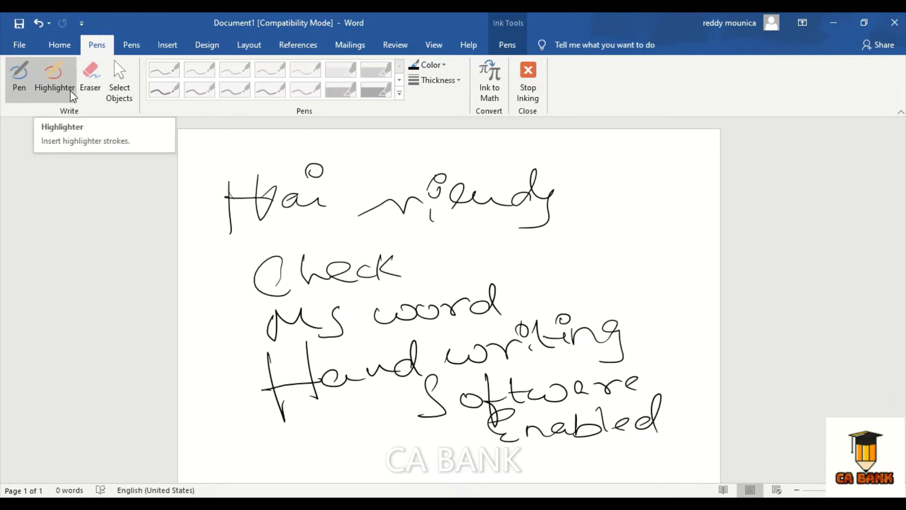
# Draw short horizontal ink strokes beneath the end of the greeting with the Pen tool and close the handwriting input panel
pyautogui.moveTo(182, 274); pyautogui.dragTo(126, 299)
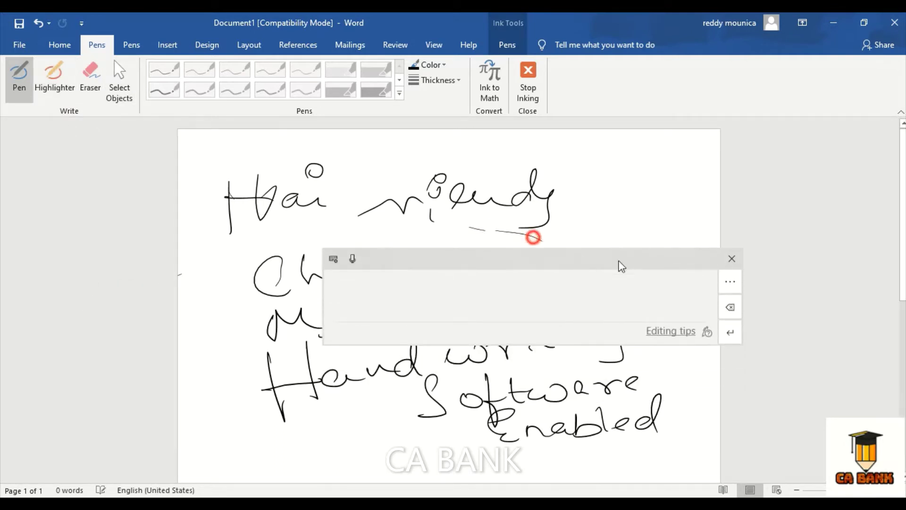
pyautogui.click(732, 258)
pyautogui.moveTo(546, 238); pyautogui.dragTo(602, 242)
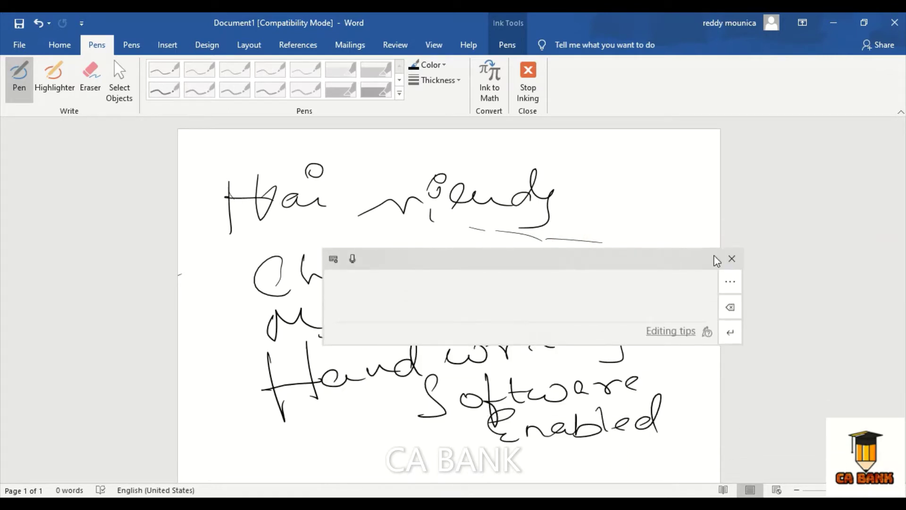
pyautogui.click(732, 258)
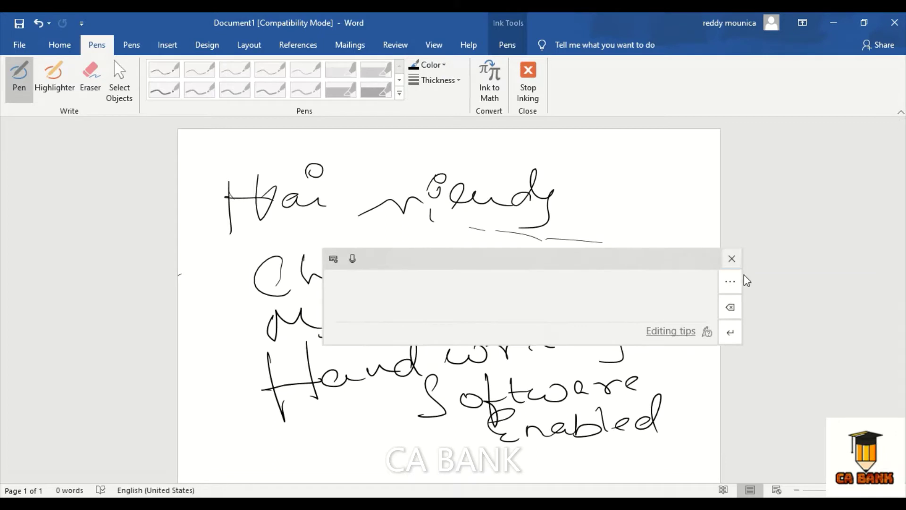
pyautogui.click(735, 253)
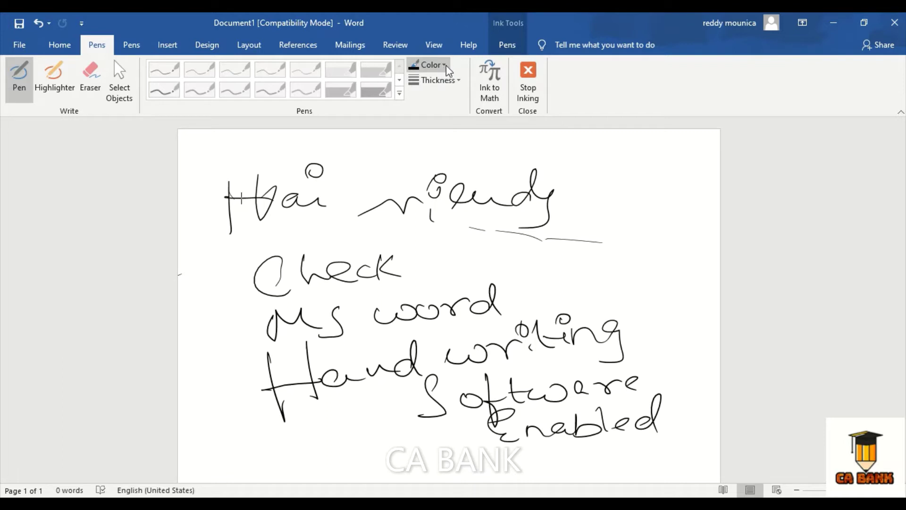
# Draw freehand curved ink strokes below the end of the greeting, beside "Check", and dismiss the handwriting input panel
pyautogui.moveTo(548, 212)
pyautogui.mouseDown()
pyautogui.moveTo(524, 258)
pyautogui.moveTo(531, 284)
pyautogui.mouseUp()
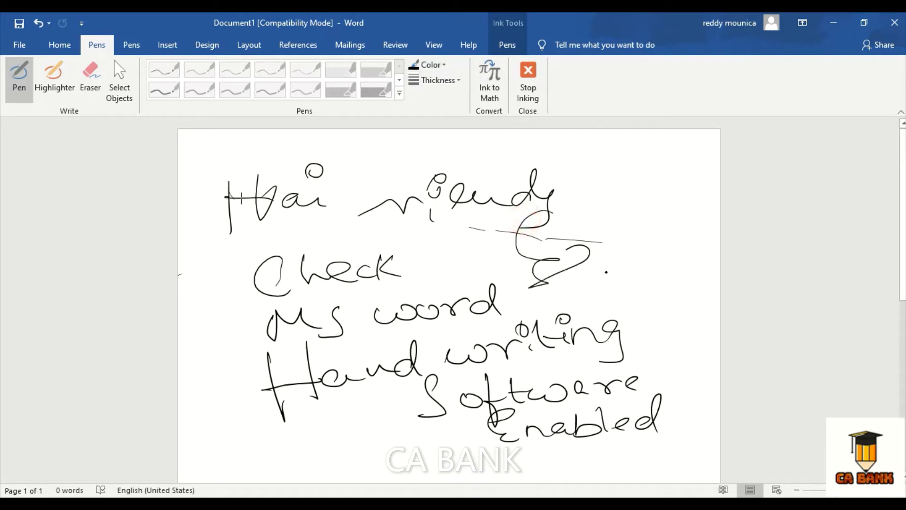
pyautogui.moveTo(607, 272)
pyautogui.mouseDown()
pyautogui.moveTo(684, 291)
pyautogui.moveTo(592, 297)
pyautogui.mouseUp()
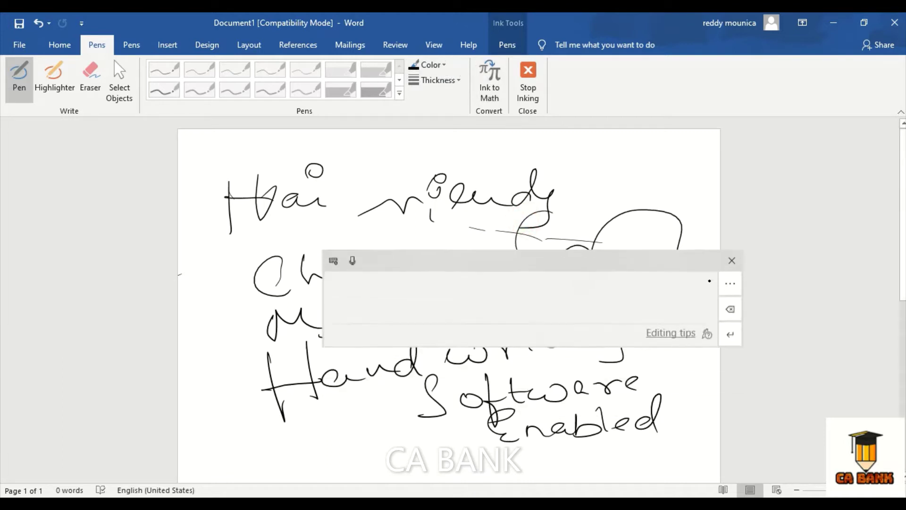
pyautogui.click(673, 262)
pyautogui.click(721, 264)
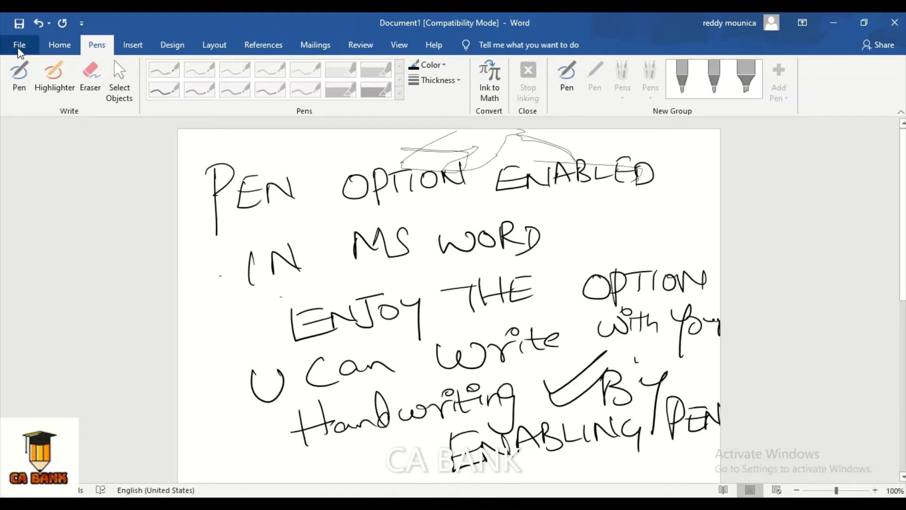
# Open the ribbon customization settings in Word Options and list All Commands as the command source
pyautogui.click(19, 47)
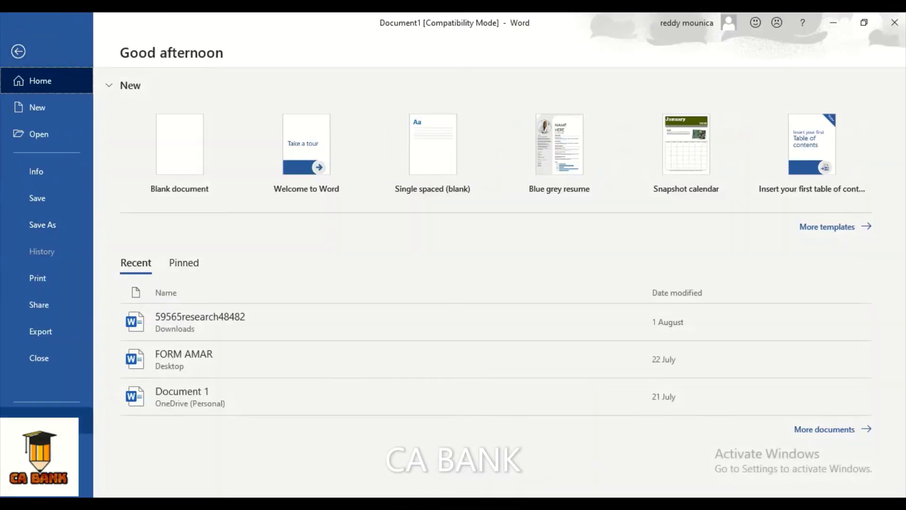
pyautogui.click(38, 432)
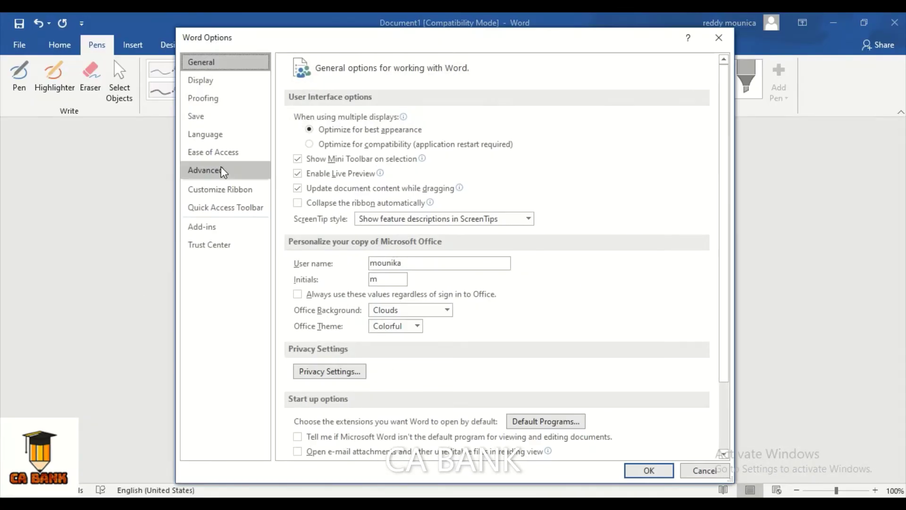
pyautogui.click(223, 191)
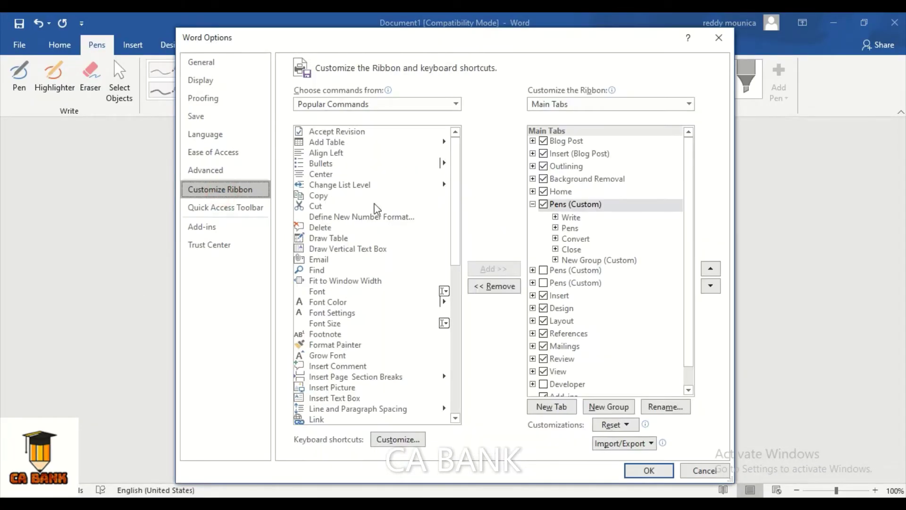
pyautogui.click(456, 104)
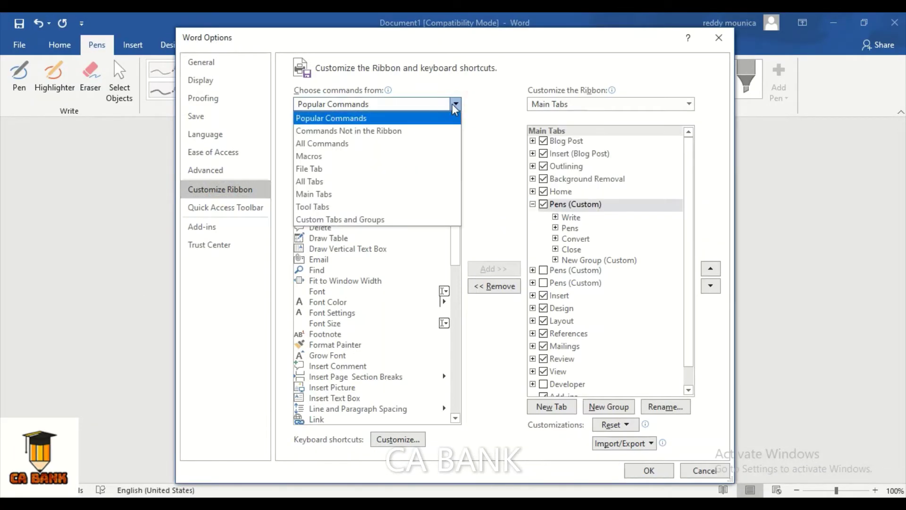
pyautogui.click(323, 143)
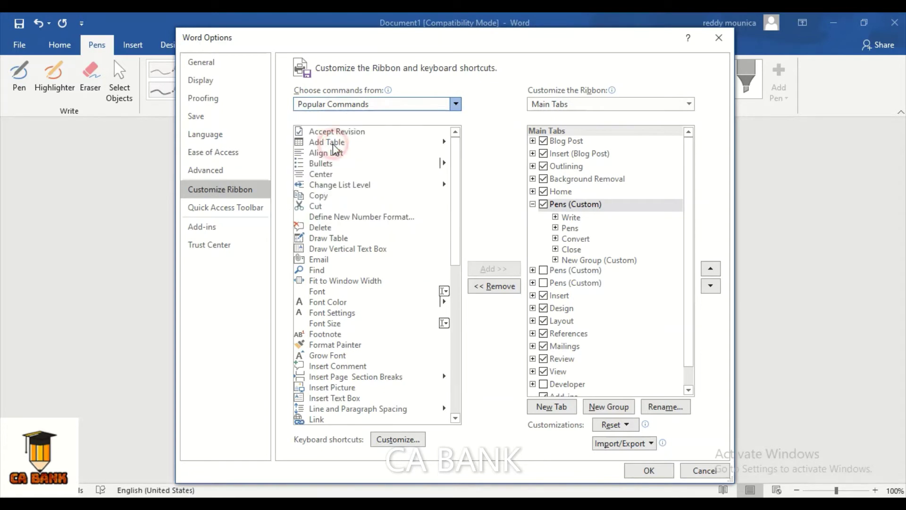
# Find the Draw command among all commands and try to add it directly to the Pens (Custom) tab
pyautogui.click(458, 394)
pyautogui.click(458, 393)
pyautogui.click(458, 393)
pyautogui.click(459, 393)
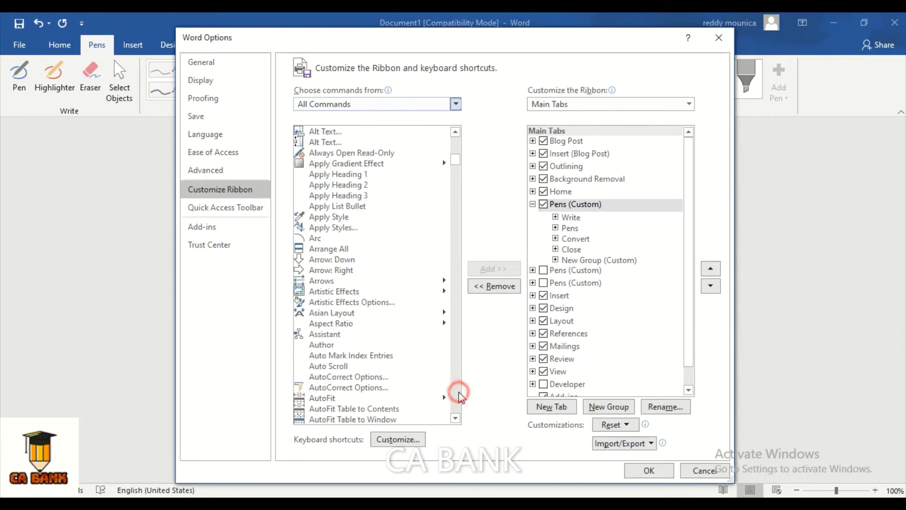
pyautogui.click(458, 393)
pyautogui.click(459, 393)
pyautogui.click(458, 393)
pyautogui.click(458, 394)
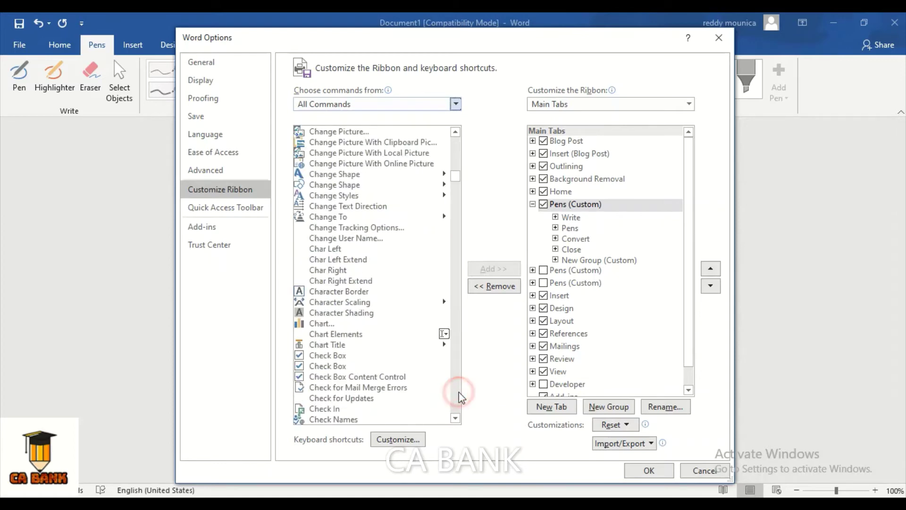
pyautogui.click(458, 394)
pyautogui.click(459, 393)
pyautogui.click(459, 393)
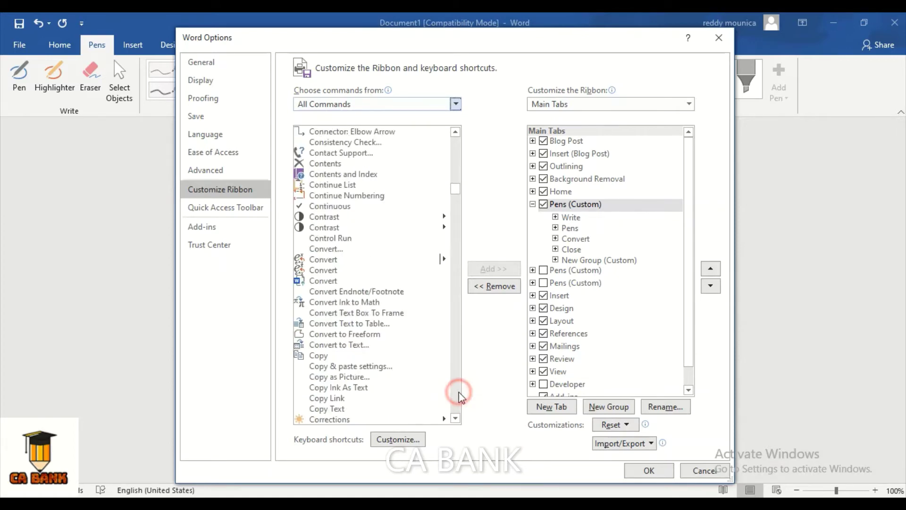
pyautogui.click(459, 394)
pyautogui.click(459, 394)
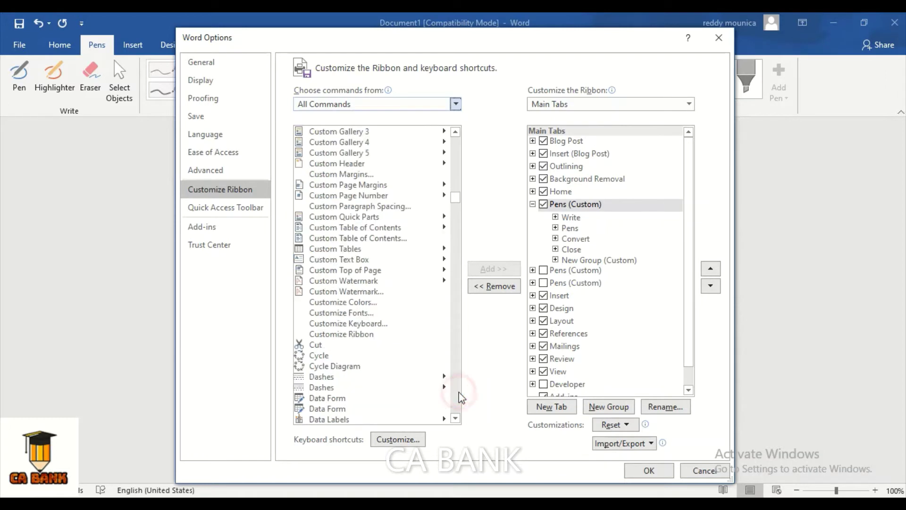
pyautogui.click(456, 417)
pyautogui.click(456, 417)
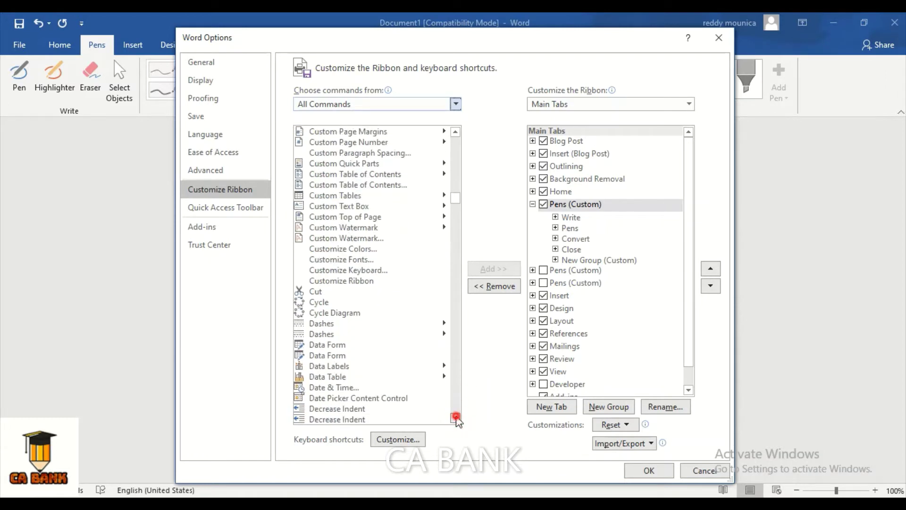
pyautogui.click(456, 418)
pyautogui.click(456, 417)
pyautogui.click(456, 418)
pyautogui.click(456, 417)
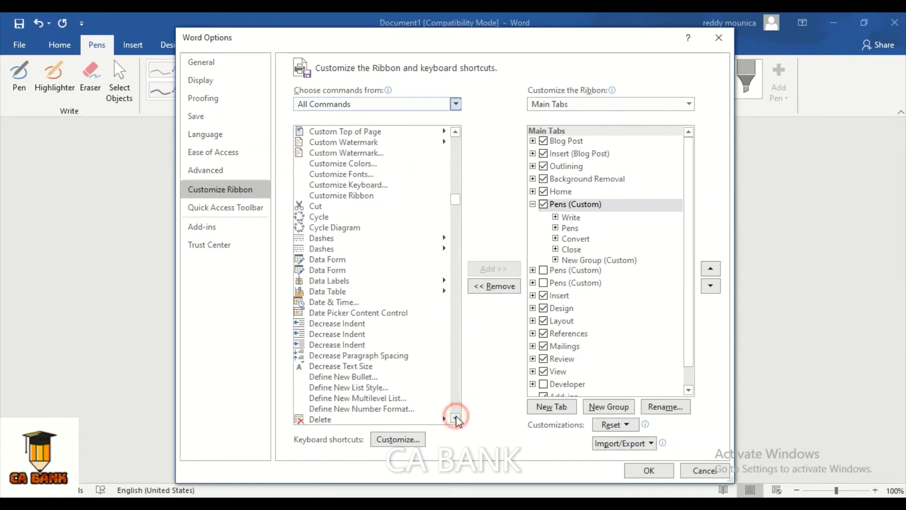
pyautogui.click(456, 417)
pyautogui.click(456, 417)
pyautogui.click(456, 418)
pyautogui.click(456, 417)
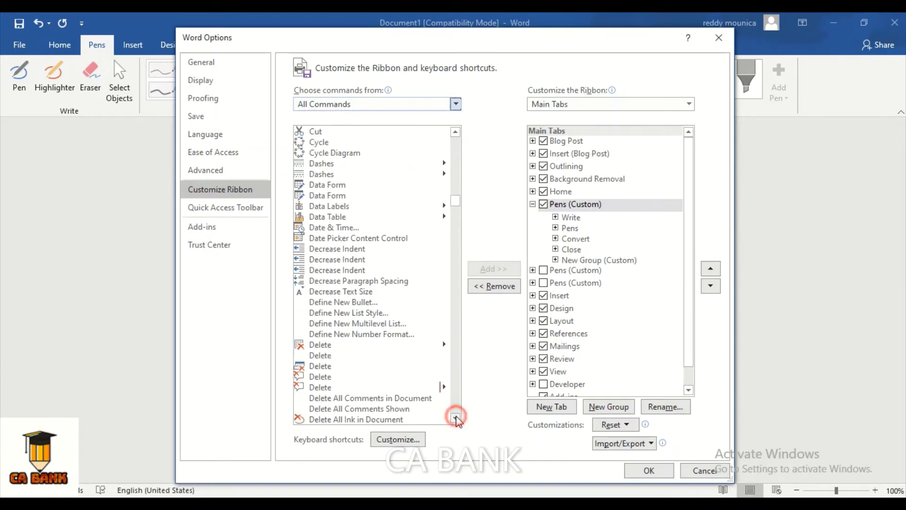
pyautogui.click(456, 417)
pyautogui.click(456, 417)
pyautogui.click(456, 417)
pyautogui.click(456, 417)
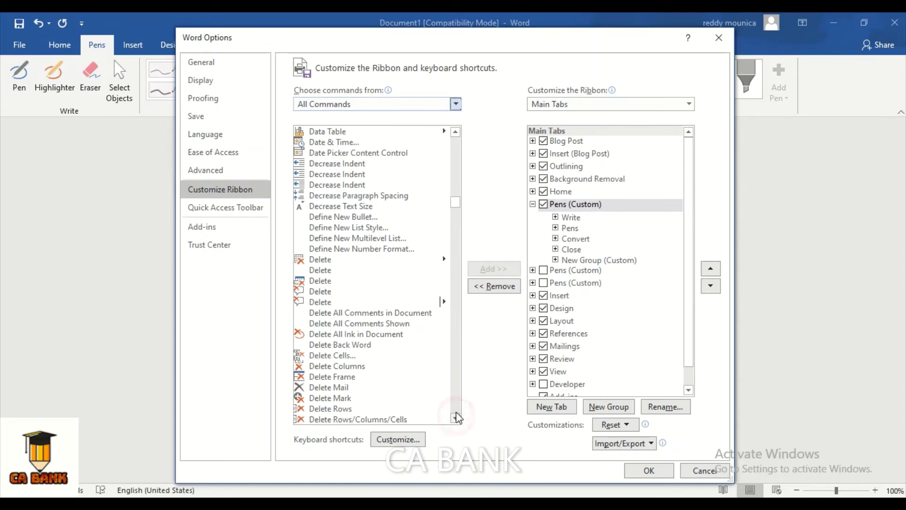
pyautogui.click(455, 409)
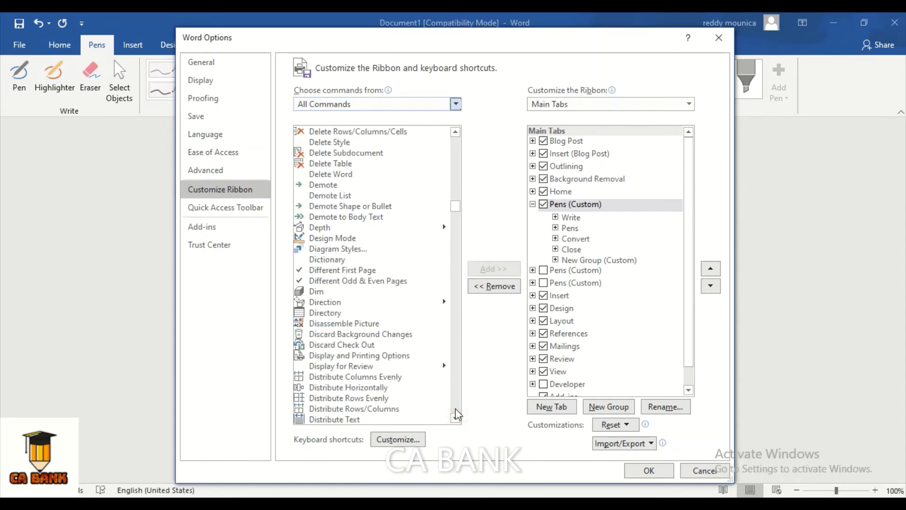
pyautogui.click(456, 418)
pyautogui.click(456, 418)
pyautogui.click(456, 417)
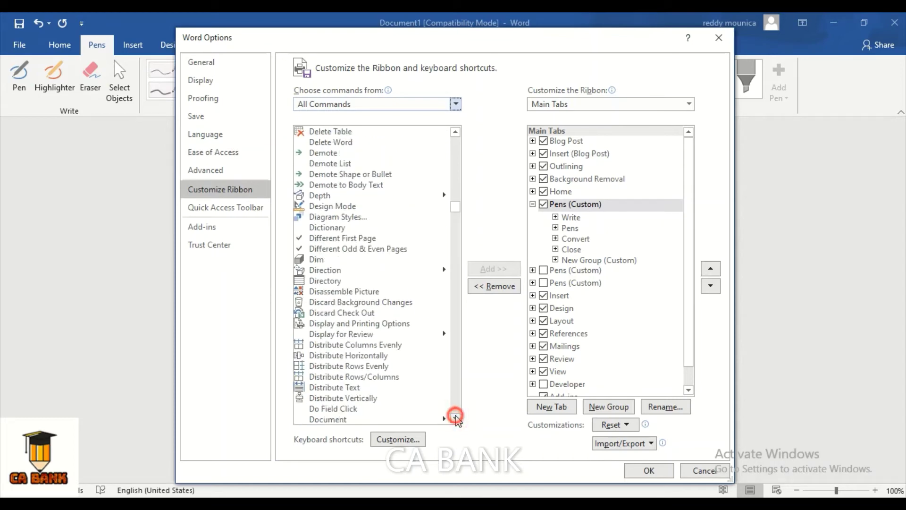
pyautogui.click(456, 417)
pyautogui.click(456, 417)
pyautogui.click(456, 417)
pyautogui.click(456, 417)
pyautogui.click(456, 417)
pyautogui.click(456, 418)
pyautogui.click(456, 417)
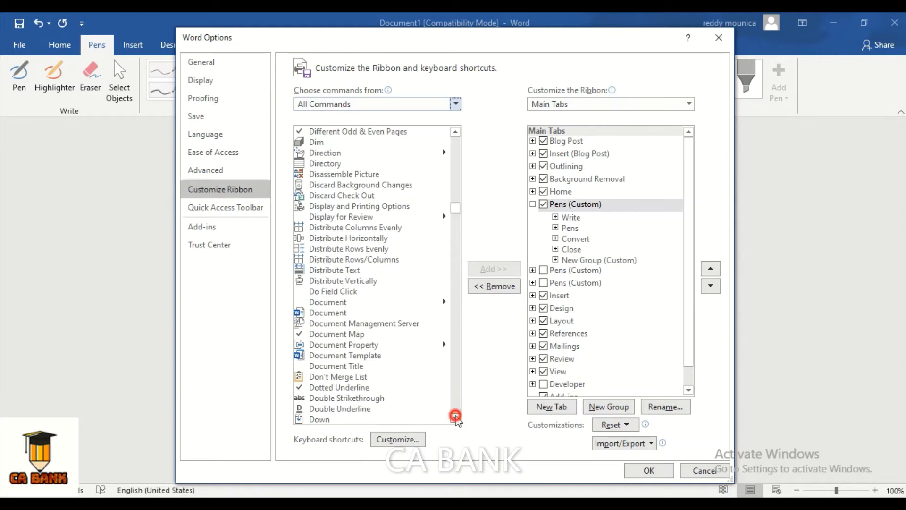
pyautogui.click(456, 417)
pyautogui.click(456, 417)
pyautogui.click(456, 418)
pyautogui.click(456, 417)
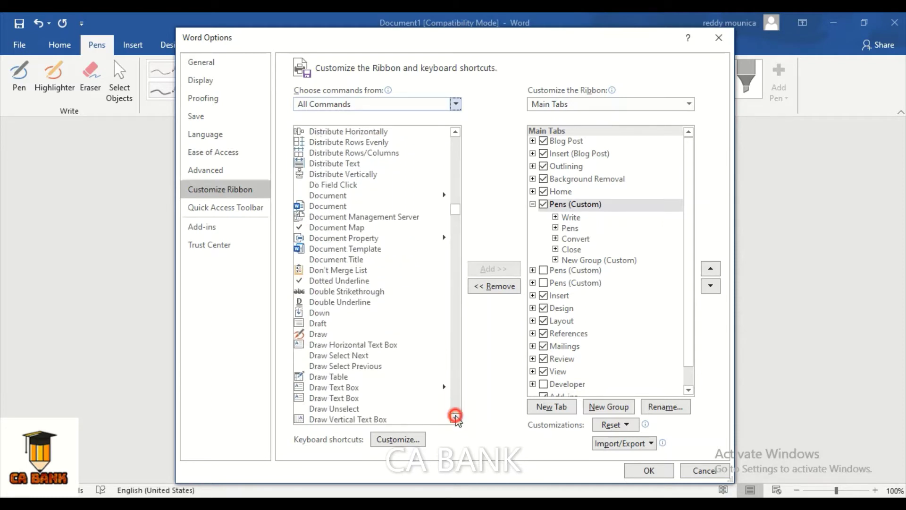
pyautogui.click(455, 418)
pyautogui.click(456, 417)
pyautogui.click(456, 417)
pyautogui.click(456, 417)
pyautogui.click(456, 418)
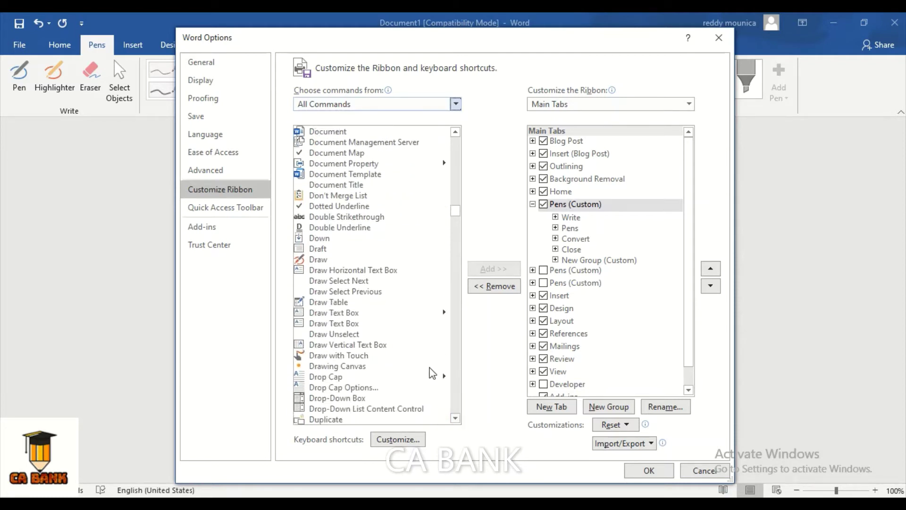
pyautogui.click(321, 260)
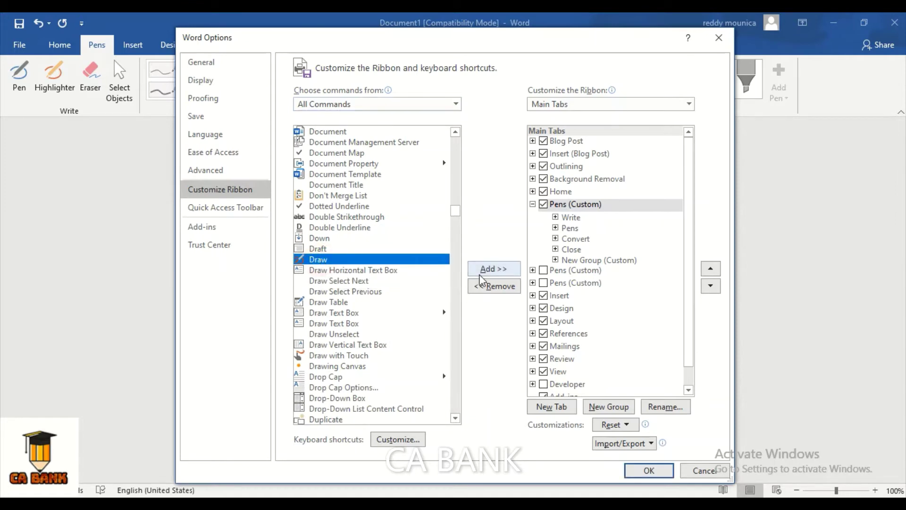
pyautogui.click(494, 269)
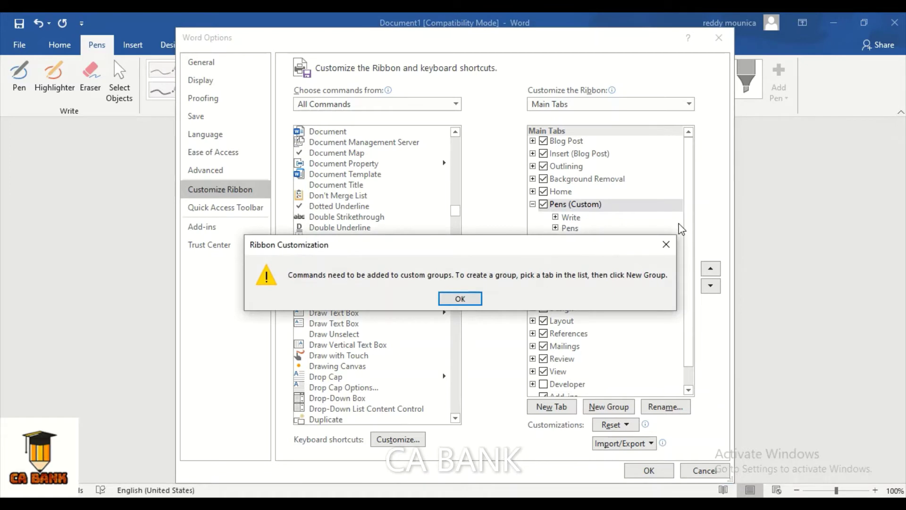
pyautogui.click(666, 245)
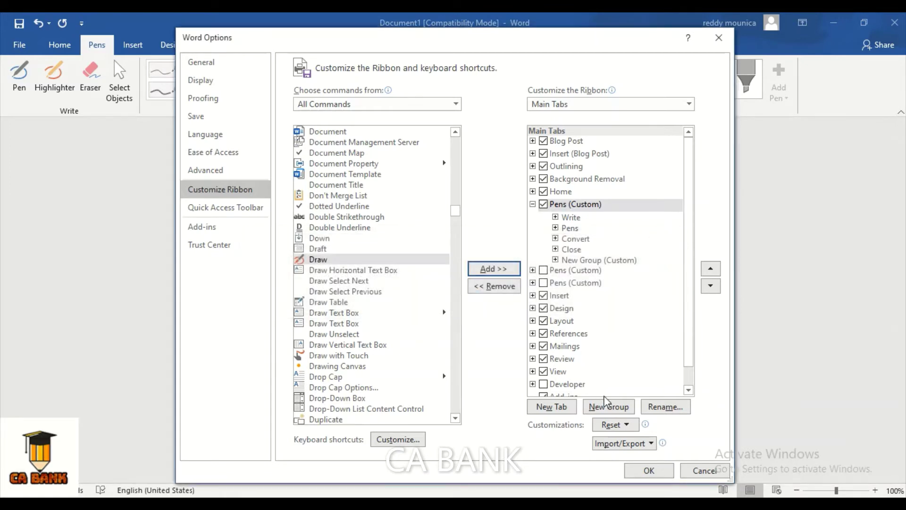
# Create a new group in the Pens (Custom) tab and add the Draw command to it
pyautogui.click(614, 408)
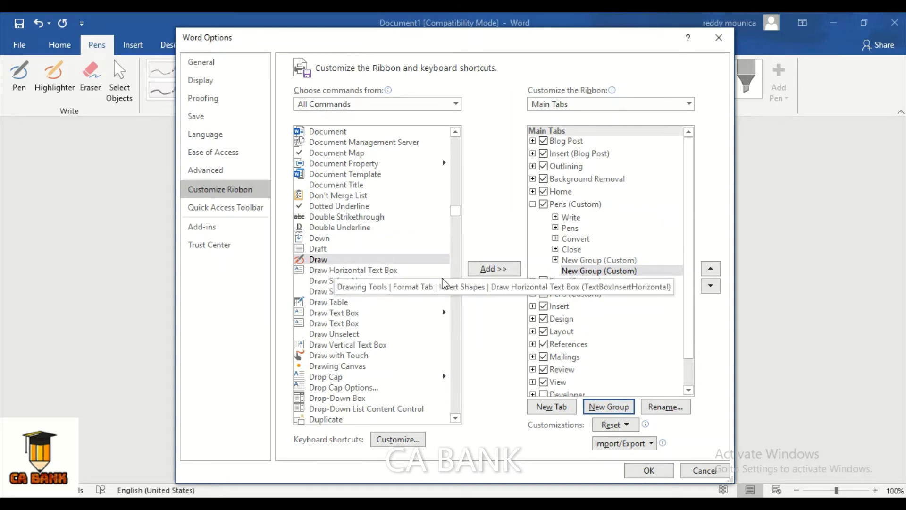
pyautogui.click(491, 269)
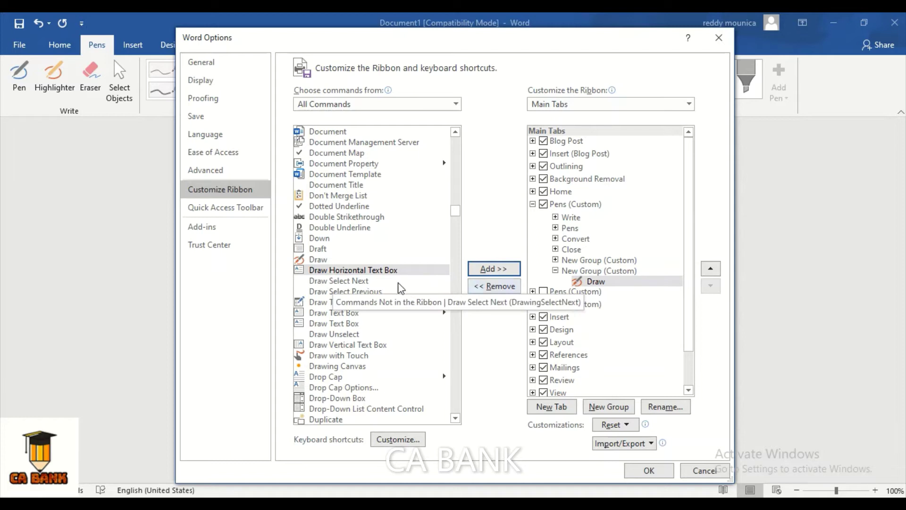
pyautogui.click(312, 260)
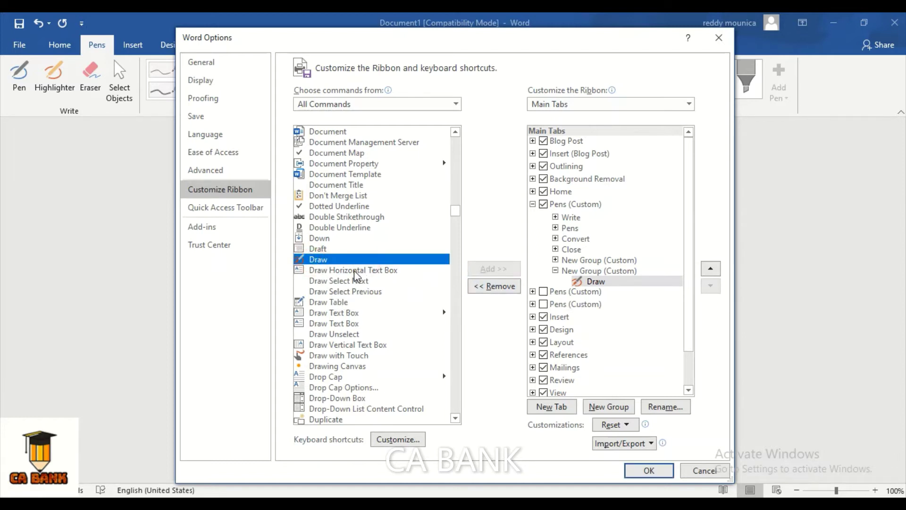
# Add the Draw with Touch command to the new custom group, below Draw
pyautogui.click(338, 359)
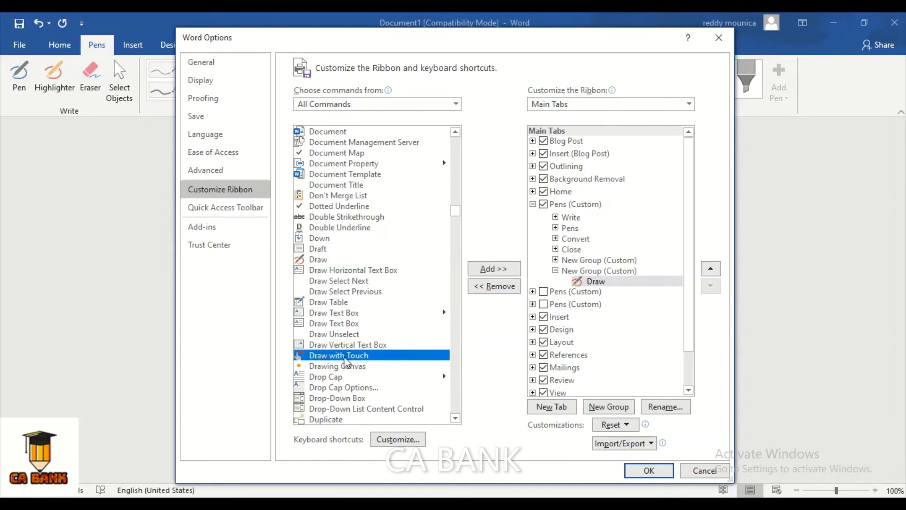
pyautogui.click(455, 419)
pyautogui.click(455, 418)
pyautogui.click(456, 418)
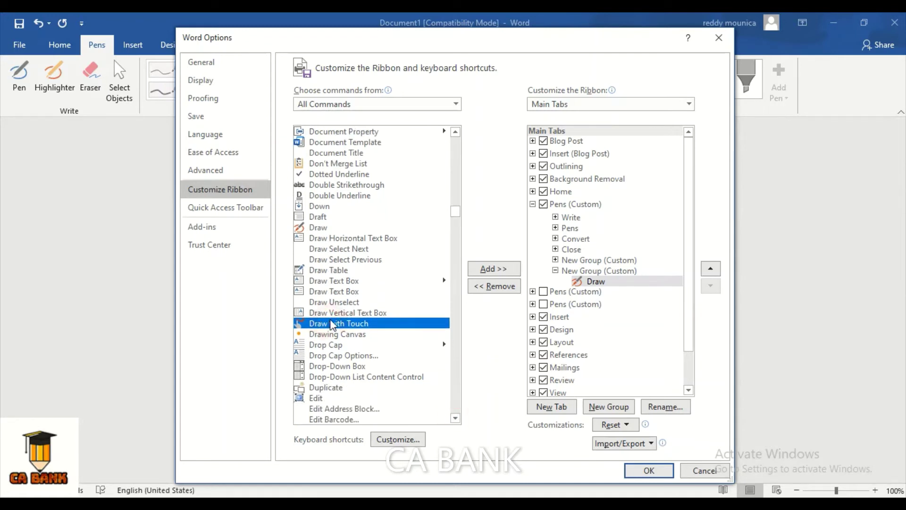
pyautogui.click(494, 270)
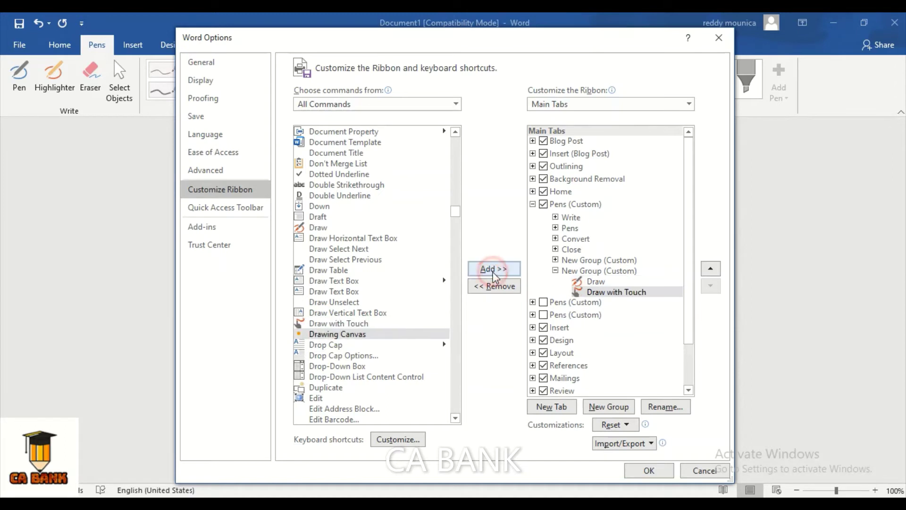
# Look through the other drawing-related commands in the list and apply the ribbon customization
pyautogui.click(326, 270)
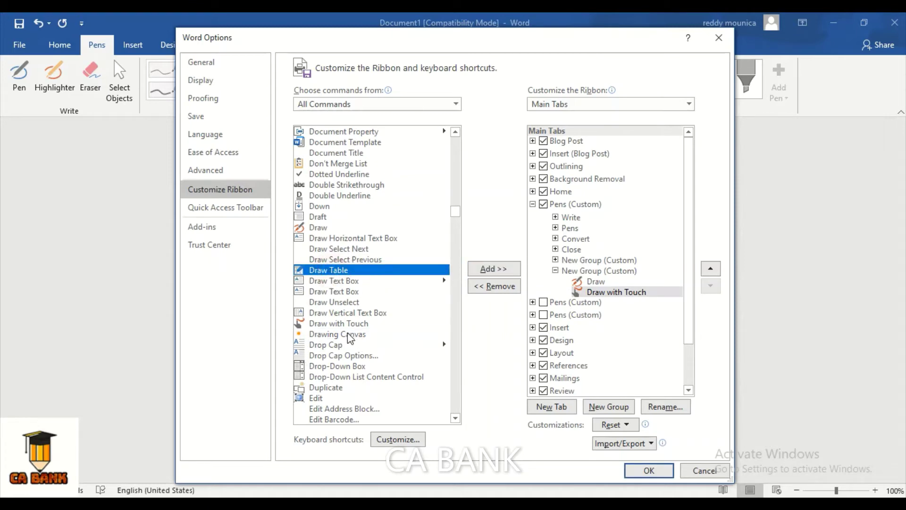
pyautogui.click(335, 334)
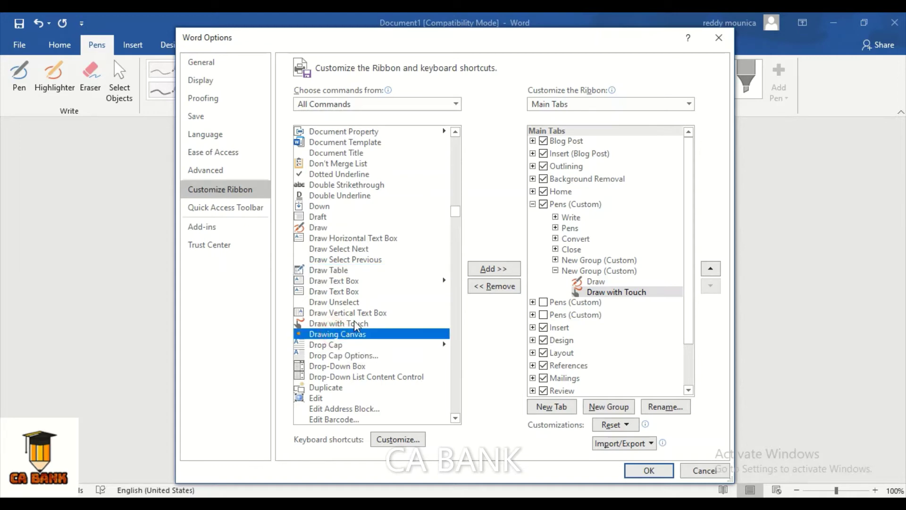
pyautogui.click(342, 323)
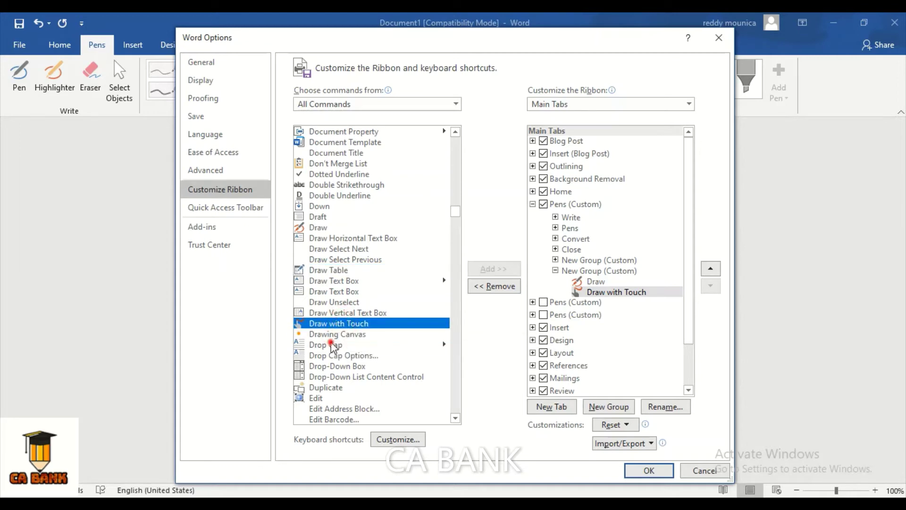
pyautogui.click(335, 345)
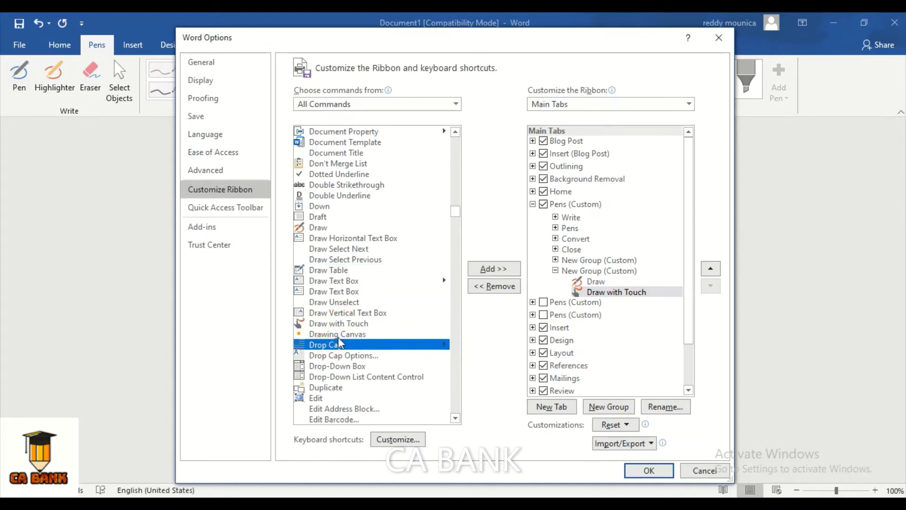
pyautogui.click(336, 302)
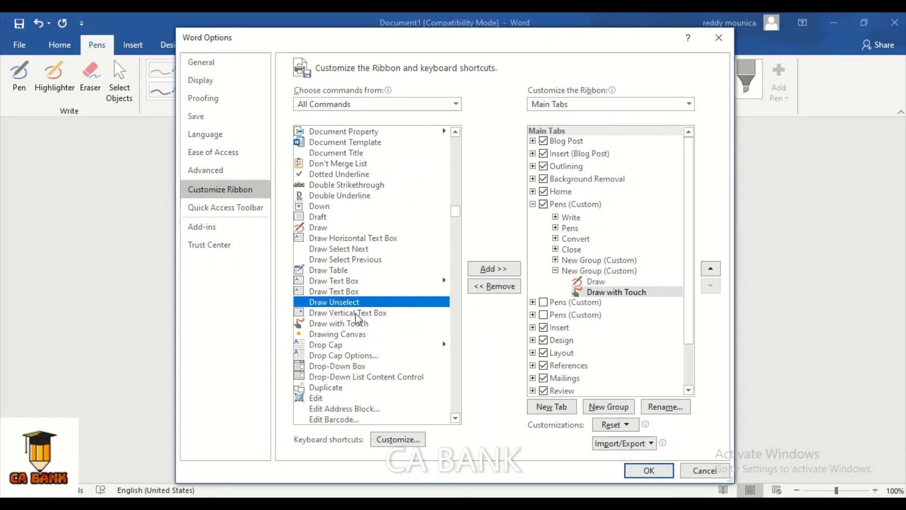
pyautogui.click(355, 314)
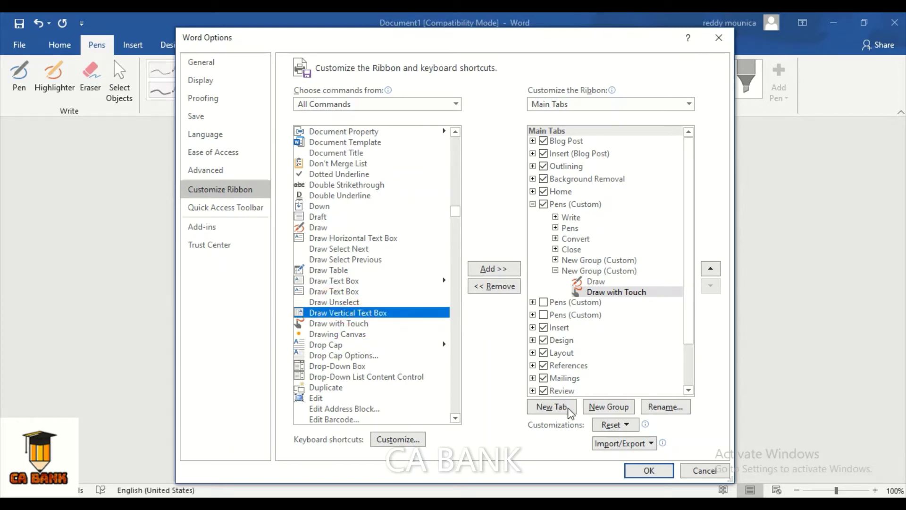
pyautogui.click(650, 471)
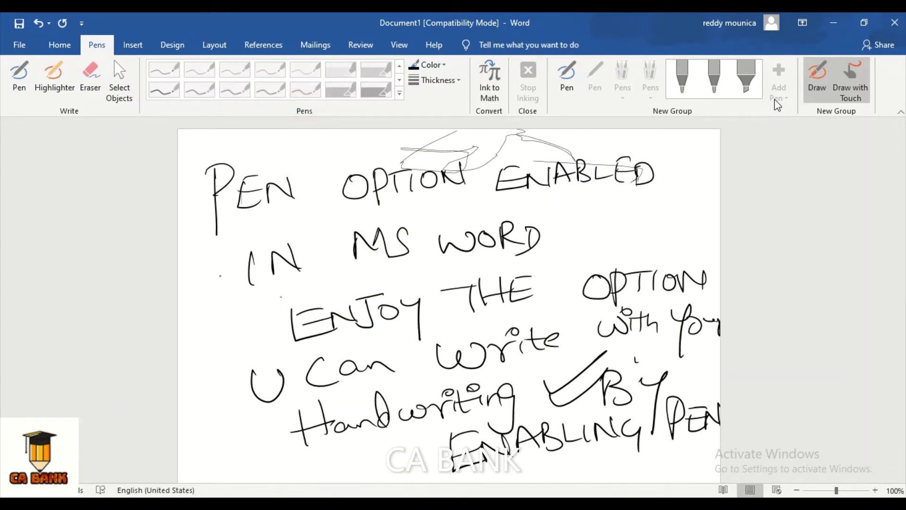
# Try to use the new Draw command on the page and dismiss the handwriting input panel
pyautogui.click(816, 84)
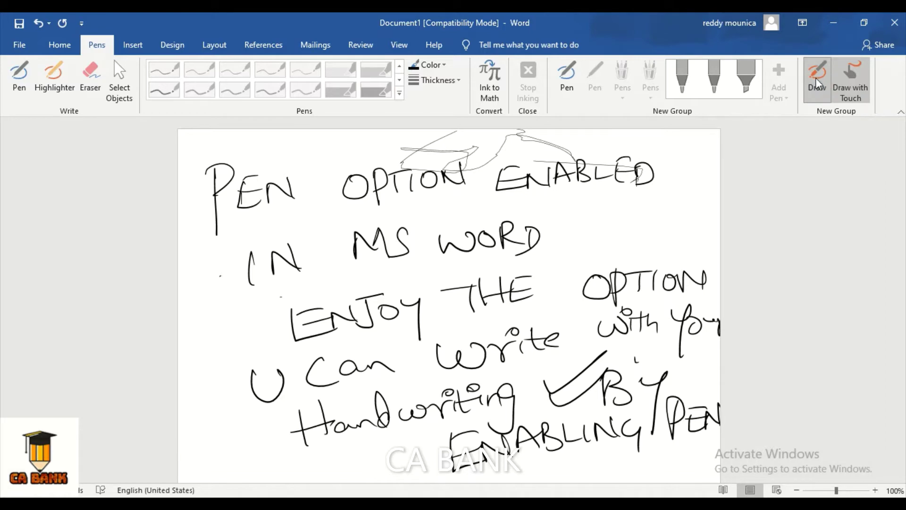
pyautogui.click(815, 79)
pyautogui.click(821, 87)
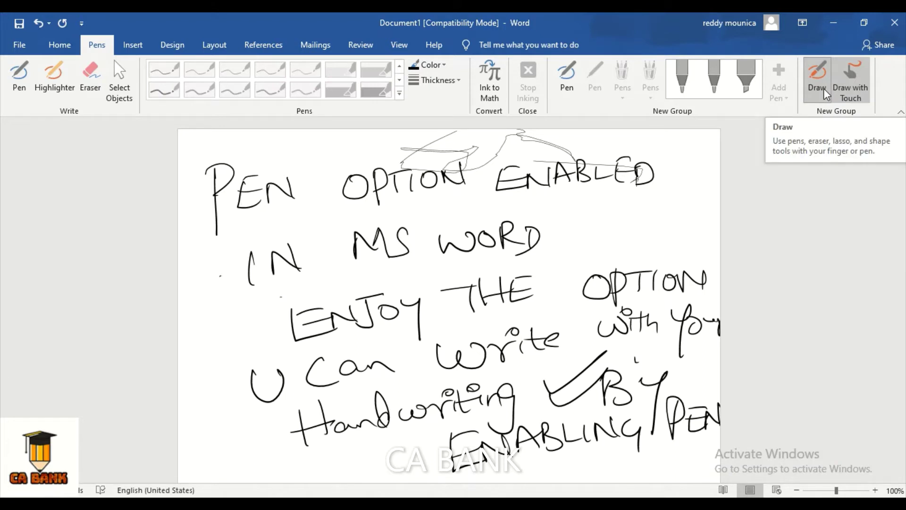
pyautogui.click(562, 273)
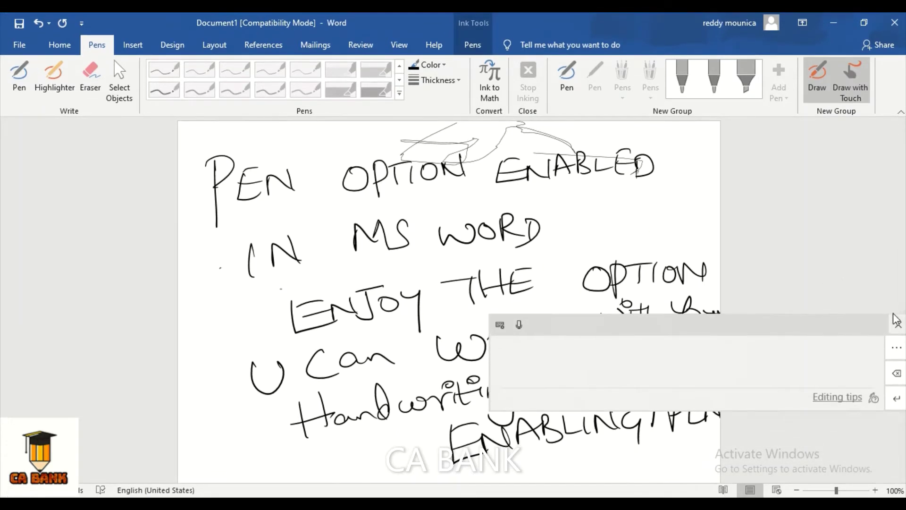
pyautogui.click(898, 324)
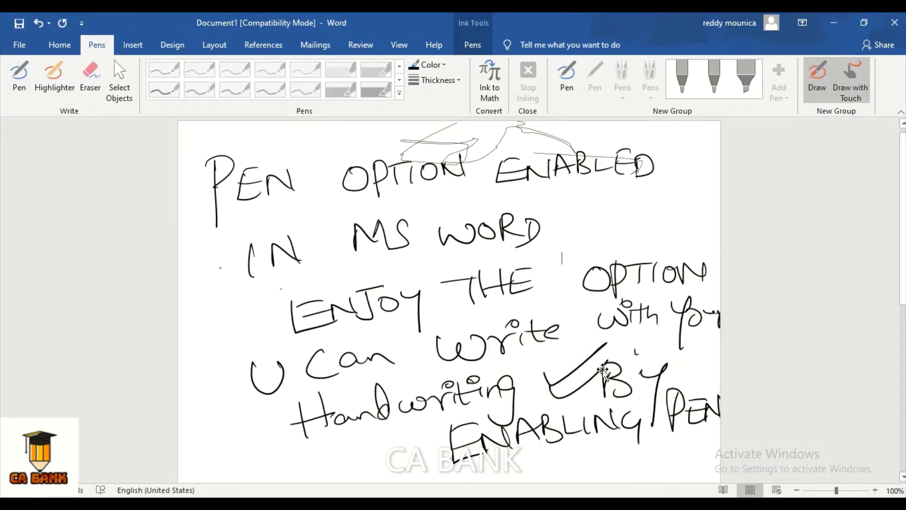
# Undo the last change in the document
pyautogui.scroll(-10, 887, 394)
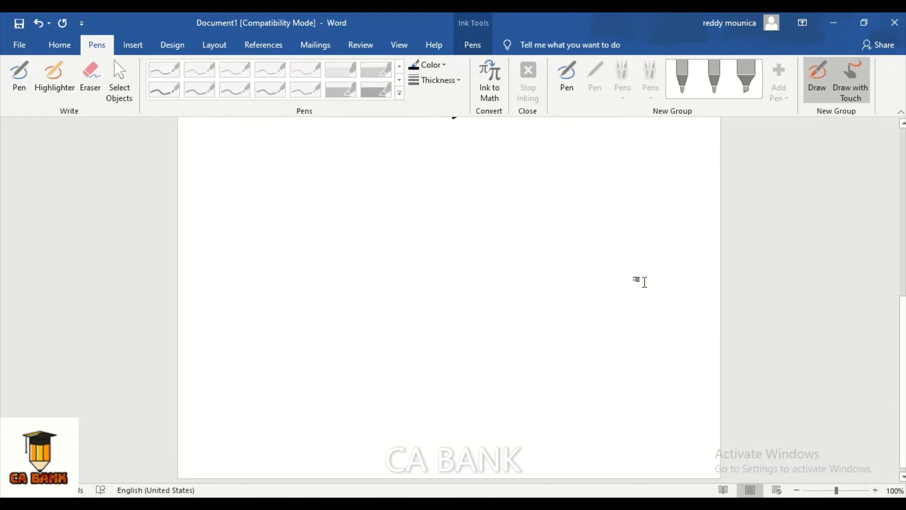
pyautogui.click(492, 257)
pyautogui.hotkey('ctrl', 'z')
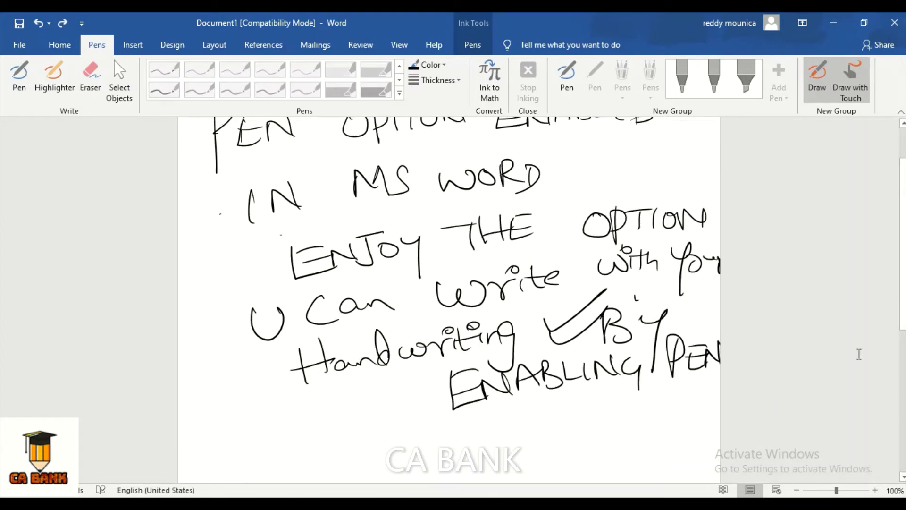
pyautogui.scroll(-6, 448, 300)
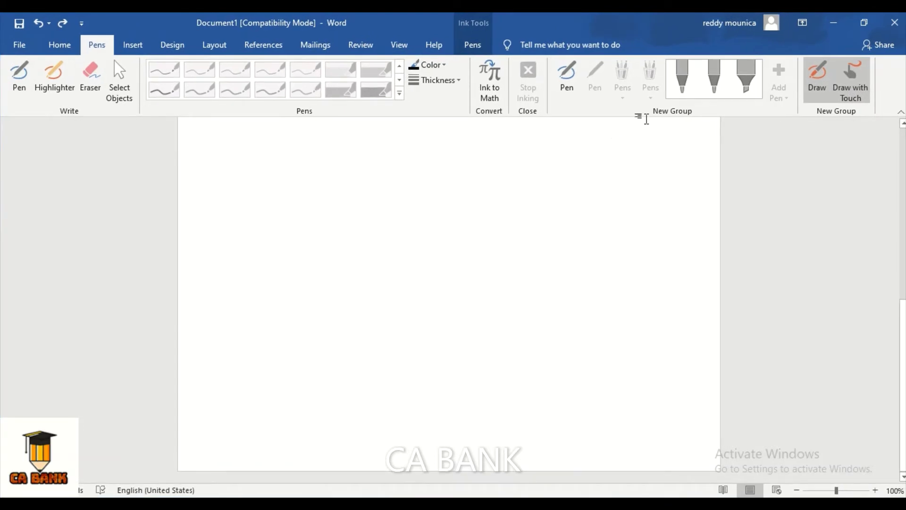
# Try out the Draw and Draw with Touch commands in the new custom group
pyautogui.click(826, 73)
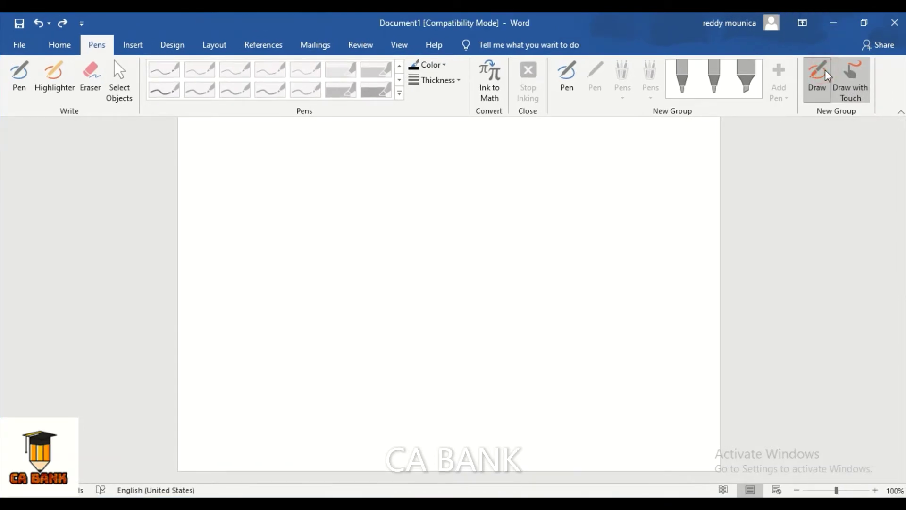
pyautogui.click(826, 72)
pyautogui.click(815, 90)
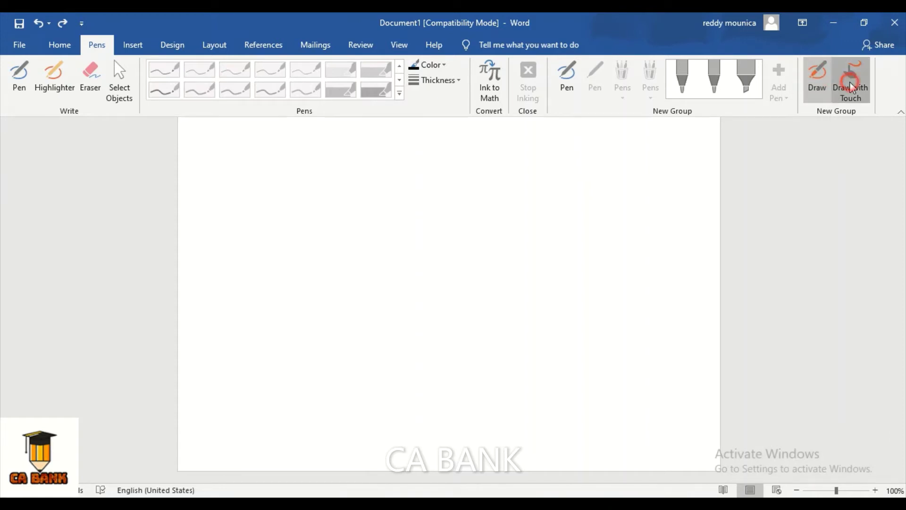
pyautogui.click(804, 74)
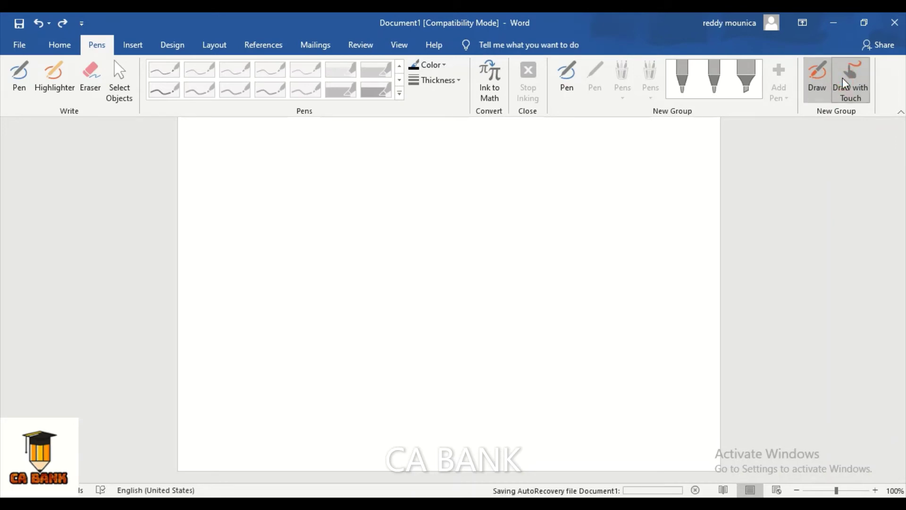
pyautogui.click(820, 78)
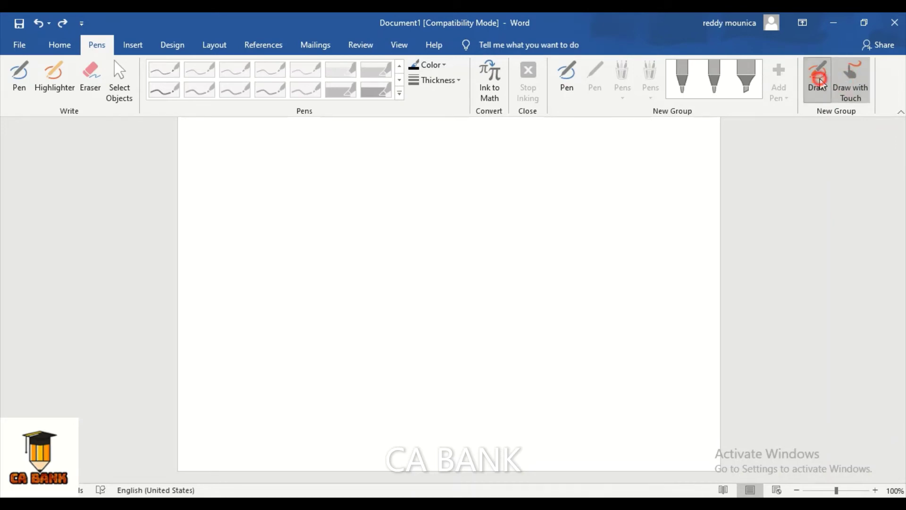
# Activate the Pen and handwrite a large letter G on the blank area below the existing handwriting
pyautogui.click(569, 87)
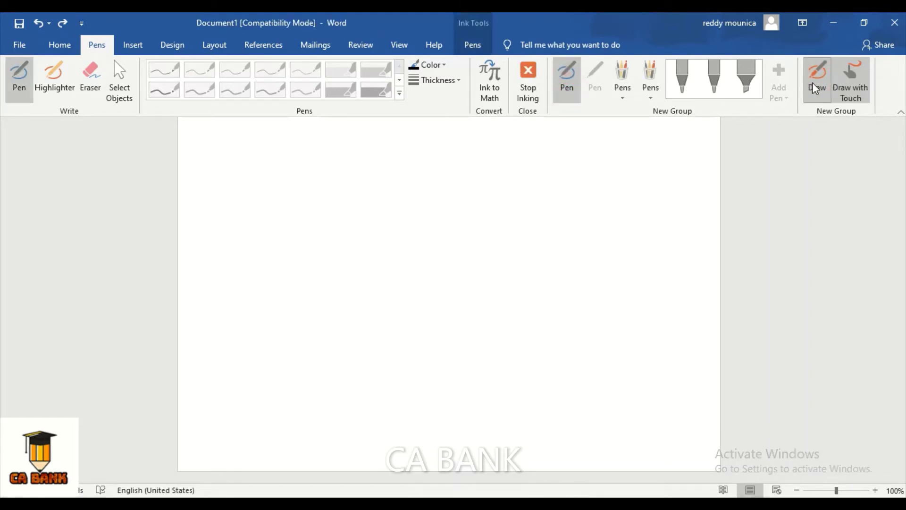
pyautogui.click(178, 90)
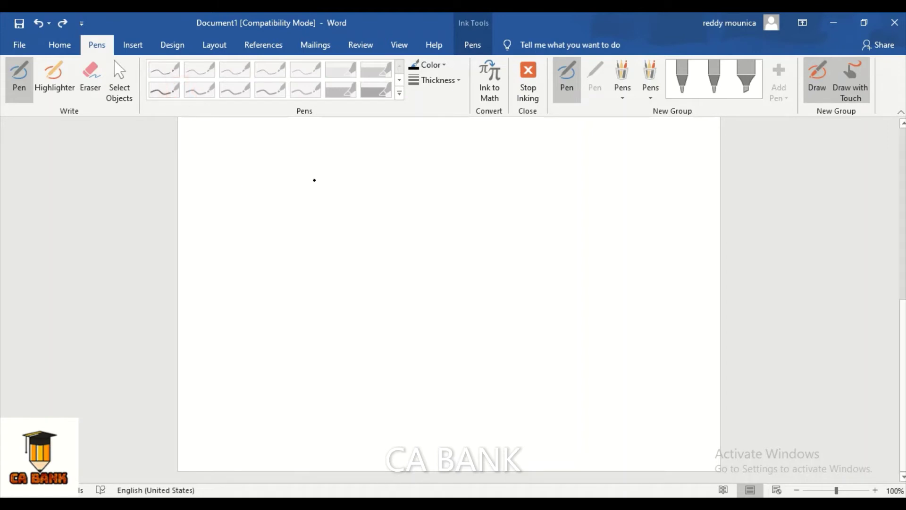
pyautogui.click(312, 225)
pyautogui.moveTo(328, 175); pyautogui.dragTo(325, 209)
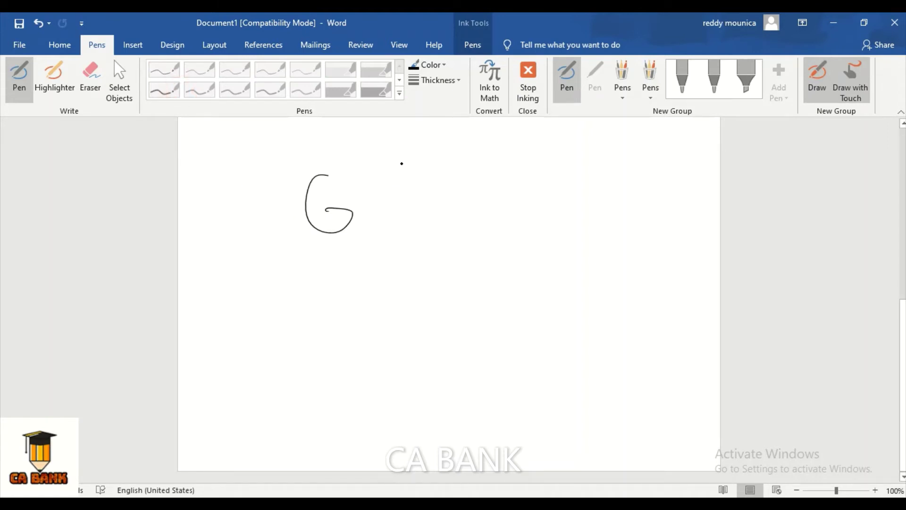
# Handwrite "HELLO" with "DRAW ENABLED" beneath it, beside the letter G
pyautogui.moveTo(411, 152)
pyautogui.mouseDown()
pyautogui.moveTo(403, 199)
pyautogui.moveTo(420, 194)
pyautogui.mouseUp()
pyautogui.moveTo(400, 179)
pyautogui.mouseDown()
pyautogui.moveTo(425, 174)
pyautogui.moveTo(446, 186)
pyautogui.moveTo(447, 161)
pyautogui.mouseUp()
pyautogui.moveTo(452, 163)
pyautogui.mouseDown()
pyautogui.moveTo(454, 190)
pyautogui.moveTo(459, 180)
pyautogui.moveTo(486, 188)
pyautogui.moveTo(496, 162)
pyautogui.mouseUp()
pyautogui.moveTo(424, 221); pyautogui.dragTo(430, 261)
pyautogui.moveTo(425, 220)
pyautogui.mouseDown()
pyautogui.moveTo(445, 242)
pyautogui.moveTo(431, 261)
pyautogui.mouseUp()
pyautogui.moveTo(461, 222)
pyautogui.mouseDown()
pyautogui.moveTo(464, 235)
pyautogui.moveTo(481, 242)
pyautogui.mouseUp()
pyautogui.moveTo(482, 243)
pyautogui.mouseDown()
pyautogui.moveTo(485, 218)
pyautogui.moveTo(503, 233)
pyautogui.moveTo(526, 221)
pyautogui.moveTo(556, 223)
pyautogui.moveTo(585, 194)
pyautogui.moveTo(627, 202)
pyautogui.moveTo(688, 178)
pyautogui.moveTo(672, 215)
pyautogui.mouseUp()
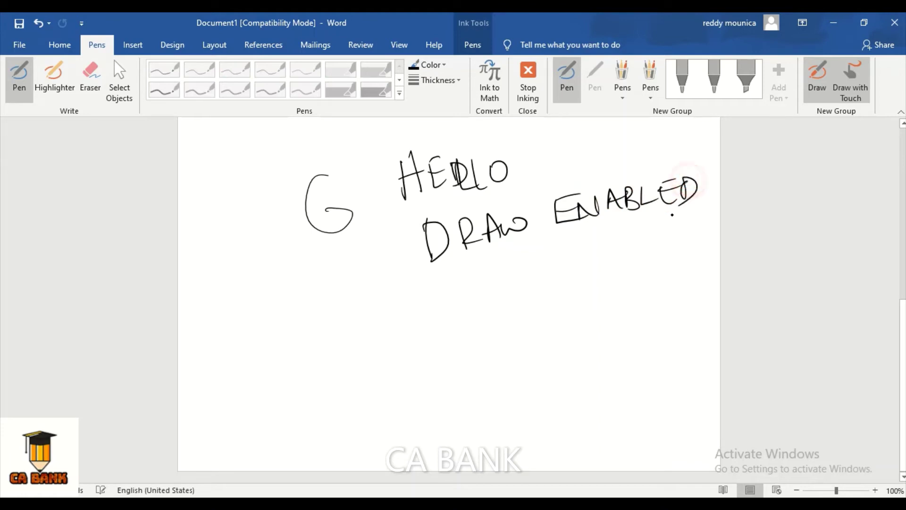
# Draw two lines under "DRAW ENABLED" and handwrite "Know you can draw" below, with the last word underlined
pyautogui.moveTo(453, 293); pyautogui.dragTo(555, 272)
pyautogui.moveTo(450, 306); pyautogui.dragTo(557, 284)
pyautogui.moveTo(314, 310); pyautogui.dragTo(332, 351)
pyautogui.moveTo(343, 298)
pyautogui.mouseDown()
pyautogui.moveTo(338, 324)
pyautogui.moveTo(364, 333)
pyautogui.mouseUp()
pyautogui.click(387, 321)
pyautogui.moveTo(366, 331)
pyautogui.mouseDown()
pyautogui.moveTo(495, 303)
pyautogui.moveTo(522, 314)
pyautogui.moveTo(561, 294)
pyautogui.mouseUp()
pyautogui.moveTo(613, 269)
pyautogui.mouseDown()
pyautogui.moveTo(607, 289)
pyautogui.moveTo(655, 273)
pyautogui.mouseUp()
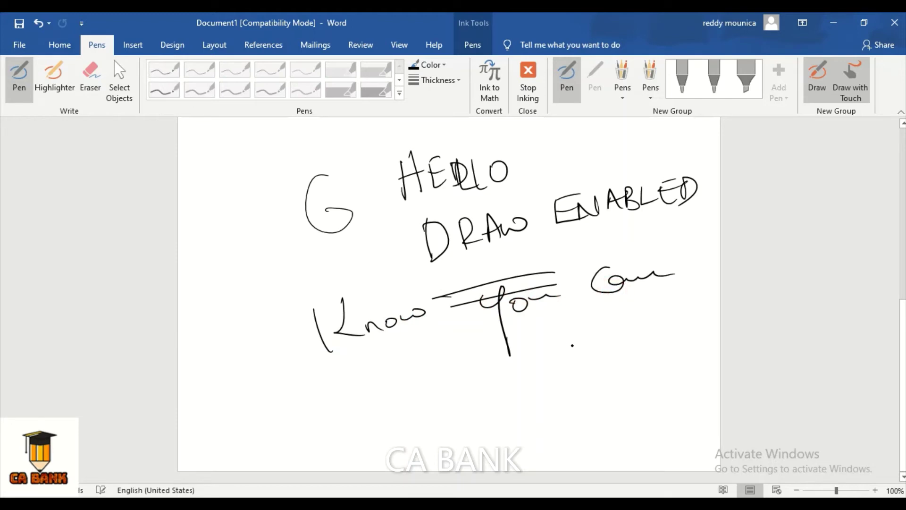
pyautogui.moveTo(561, 352)
pyautogui.mouseDown()
pyautogui.moveTo(541, 358)
pyautogui.moveTo(566, 366)
pyautogui.moveTo(632, 346)
pyautogui.moveTo(582, 365)
pyautogui.moveTo(654, 320)
pyautogui.mouseUp()
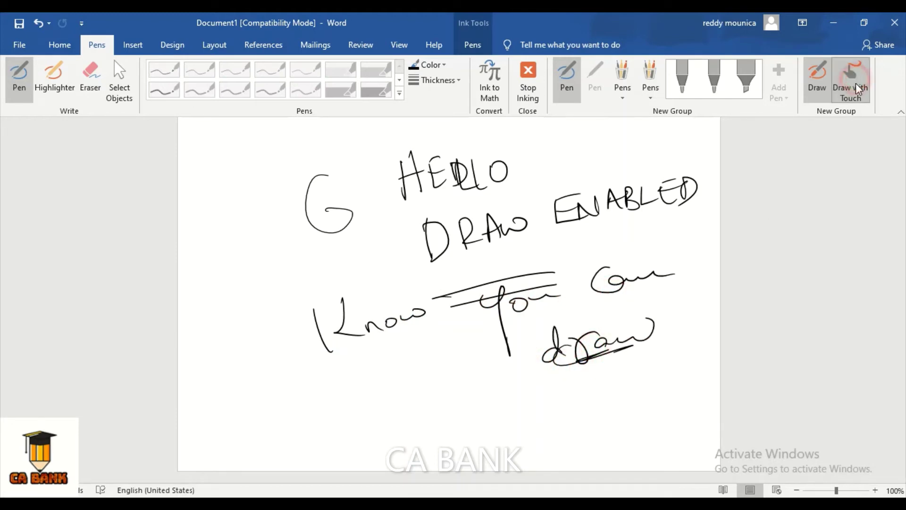
# Draw freehand strokes around the handwriting: a wavy vertical line, a looping curve, a check mark and a curve around the G
pyautogui.click(626, 262)
pyautogui.moveTo(683, 243)
pyautogui.mouseDown()
pyautogui.moveTo(688, 358)
pyautogui.moveTo(702, 404)
pyautogui.mouseUp()
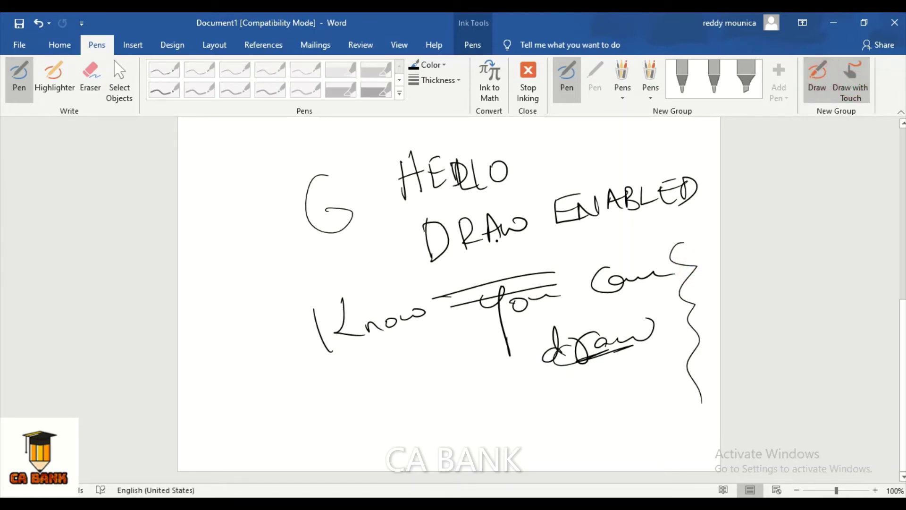
pyautogui.moveTo(430, 240); pyautogui.dragTo(393, 312)
pyautogui.moveTo(393, 240)
pyautogui.mouseDown()
pyautogui.moveTo(289, 378)
pyautogui.moveTo(342, 423)
pyautogui.mouseUp()
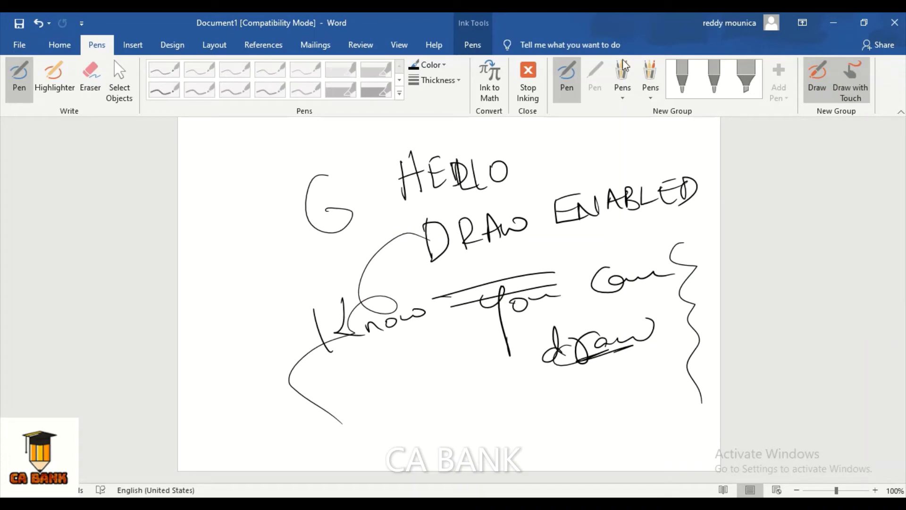
pyautogui.moveTo(260, 280); pyautogui.dragTo(338, 231)
pyautogui.moveTo(296, 307); pyautogui.dragTo(356, 241)
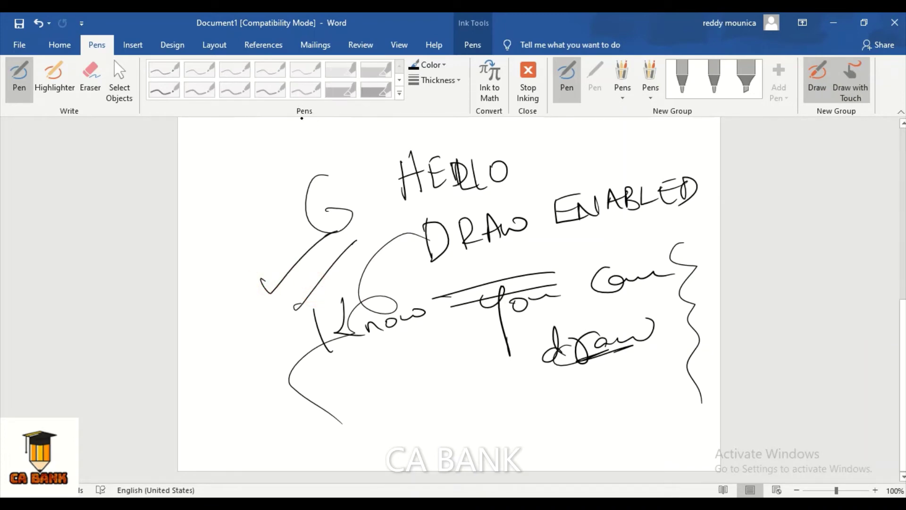
pyautogui.moveTo(429, 147)
pyautogui.mouseDown()
pyautogui.moveTo(350, 168)
pyautogui.moveTo(283, 238)
pyautogui.mouseUp()
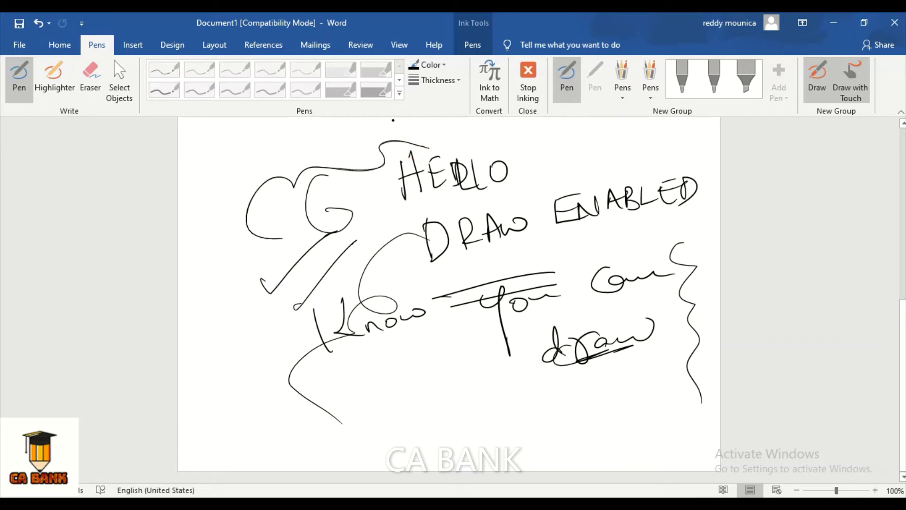
# Change the pen color to a blue shade and draw large freehand loops around the handwritten text
pyautogui.click(450, 80)
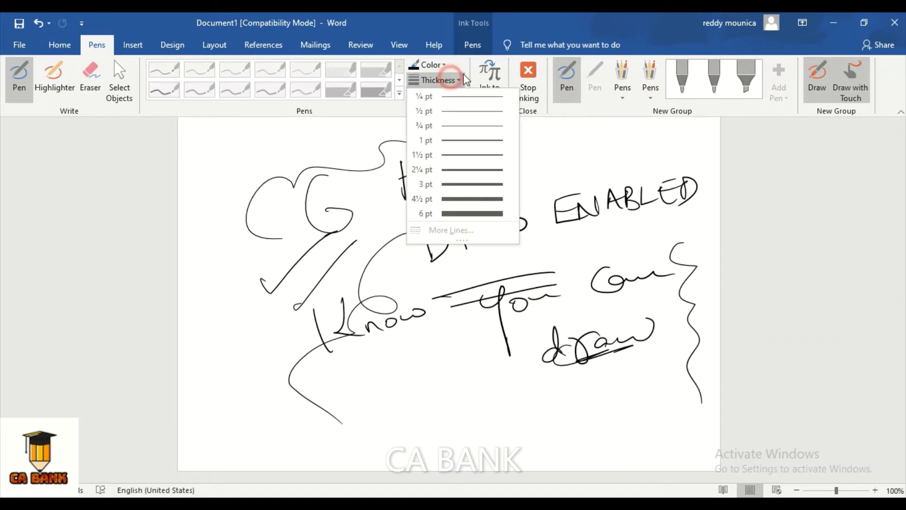
pyautogui.click(442, 61)
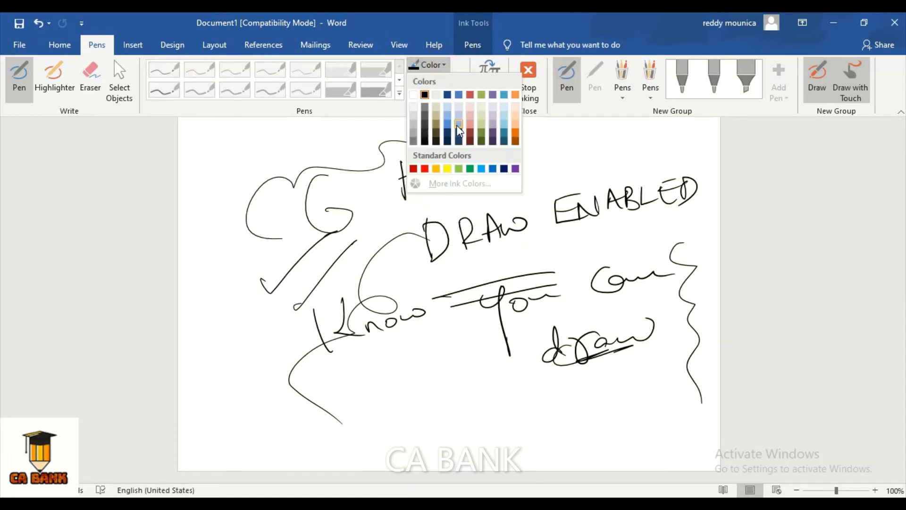
pyautogui.click(456, 126)
pyautogui.moveTo(427, 141)
pyautogui.mouseDown()
pyautogui.moveTo(420, 146)
pyautogui.moveTo(533, 148)
pyautogui.moveTo(567, 172)
pyautogui.moveTo(360, 234)
pyautogui.mouseUp()
pyautogui.moveTo(291, 238)
pyautogui.mouseDown()
pyautogui.moveTo(311, 375)
pyautogui.moveTo(472, 429)
pyautogui.moveTo(694, 337)
pyautogui.moveTo(500, 131)
pyautogui.moveTo(316, 238)
pyautogui.mouseUp()
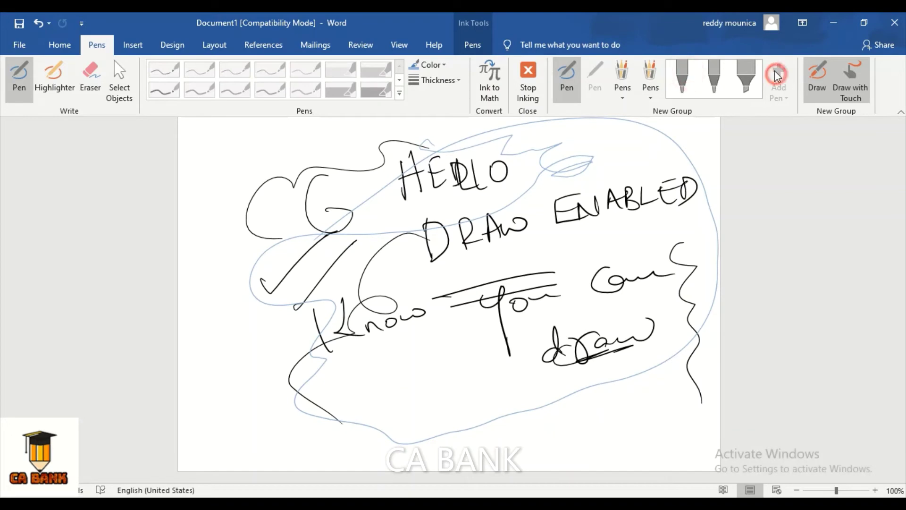
pyautogui.moveTo(598, 168); pyautogui.dragTo(649, 390)
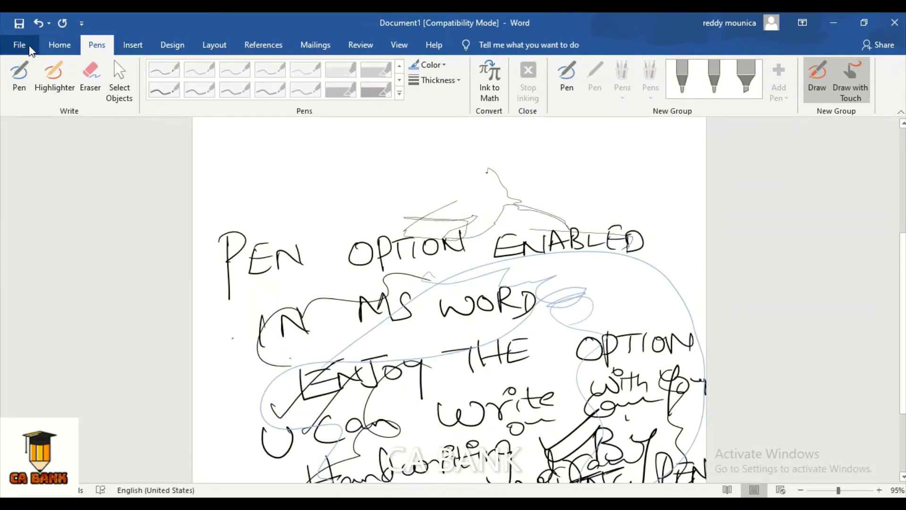
# Open the ribbon customization options and select the Convert command from the File Tab commands
pyautogui.click(29, 46)
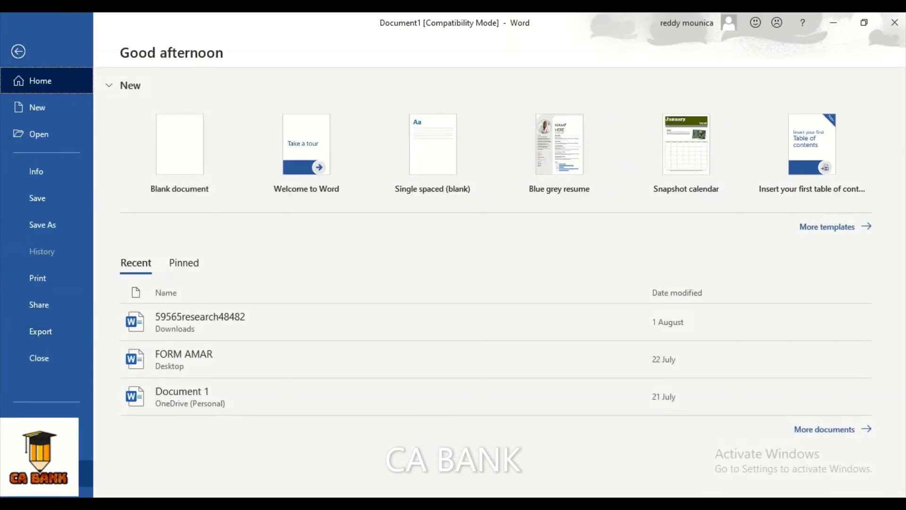
pyautogui.click(38, 474)
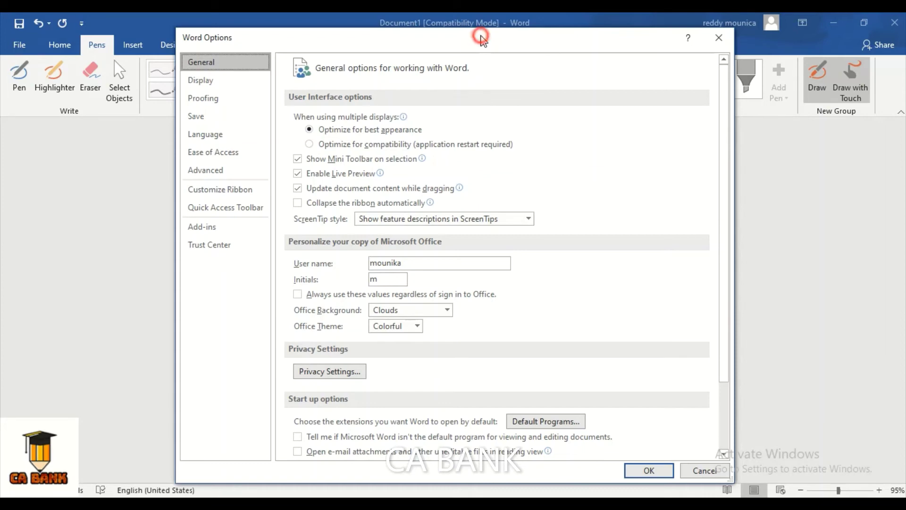
pyautogui.moveTo(482, 38)
pyautogui.mouseDown()
pyautogui.moveTo(486, 94)
pyautogui.moveTo(476, 150)
pyautogui.moveTo(475, 34)
pyautogui.mouseUp()
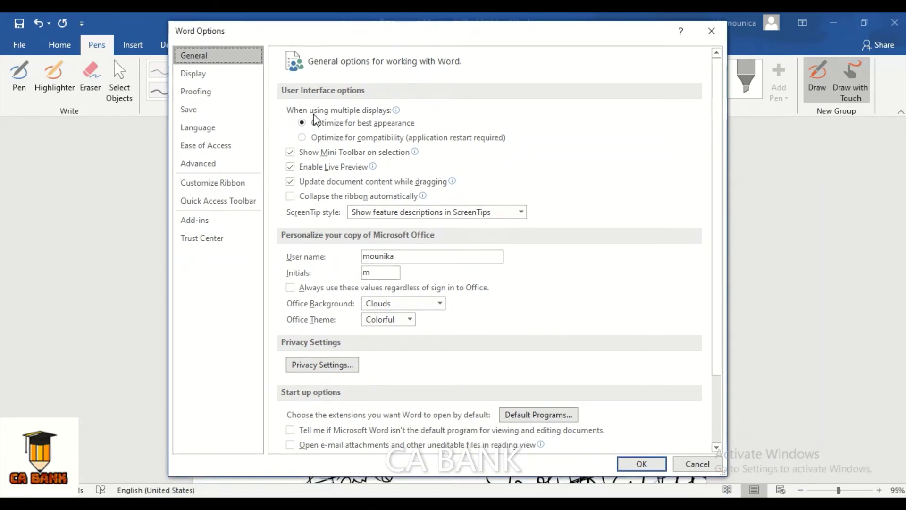
pyautogui.click(233, 182)
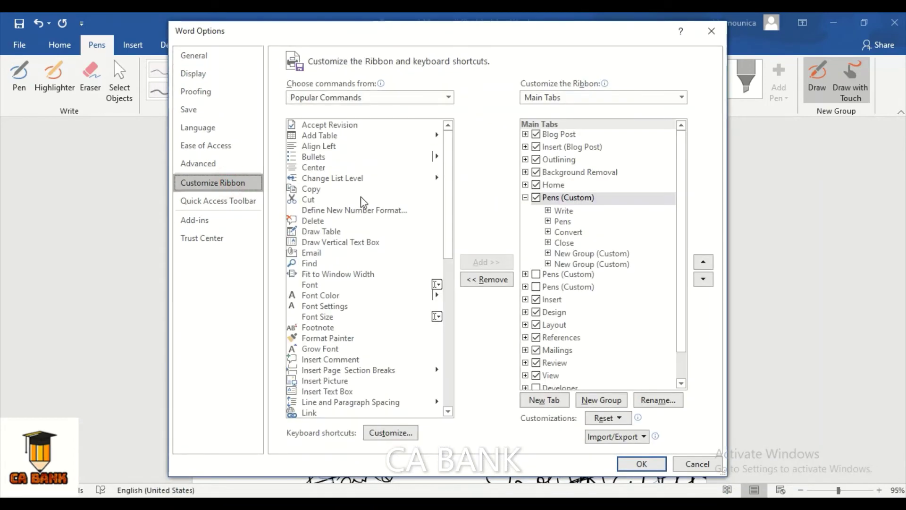
pyautogui.click(451, 98)
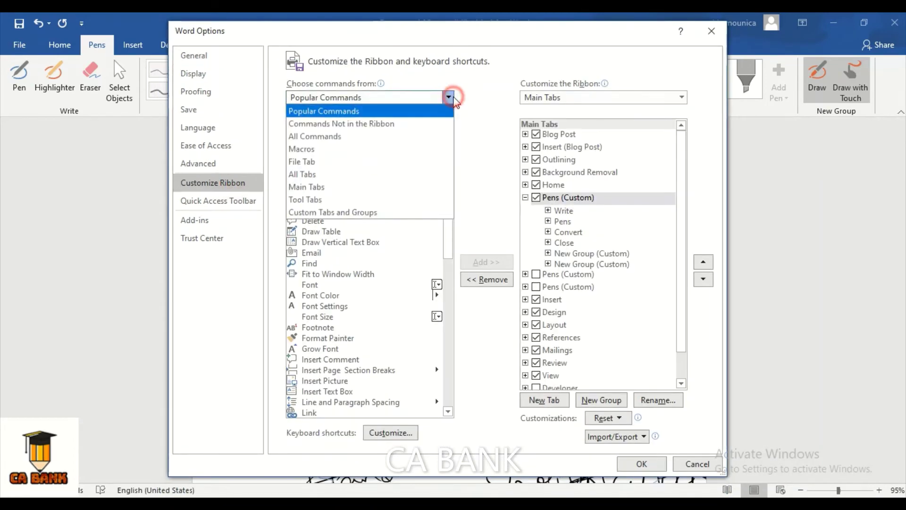
pyautogui.click(305, 164)
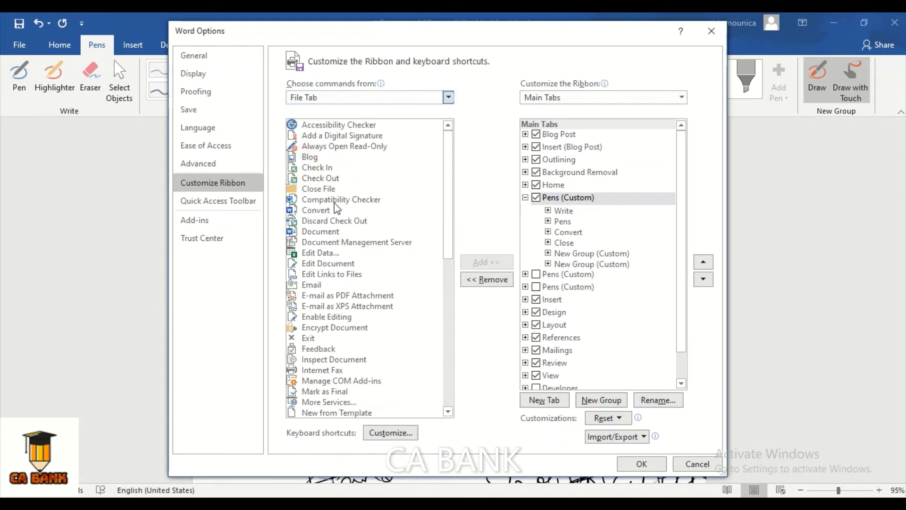
pyautogui.click(323, 214)
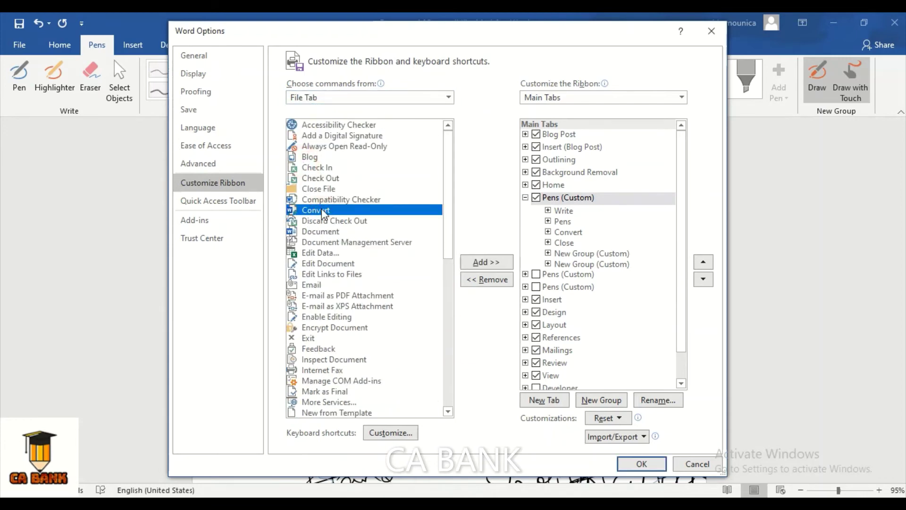
# Try to add the Convert command directly to the Pens (Custom) tab
pyautogui.click(488, 261)
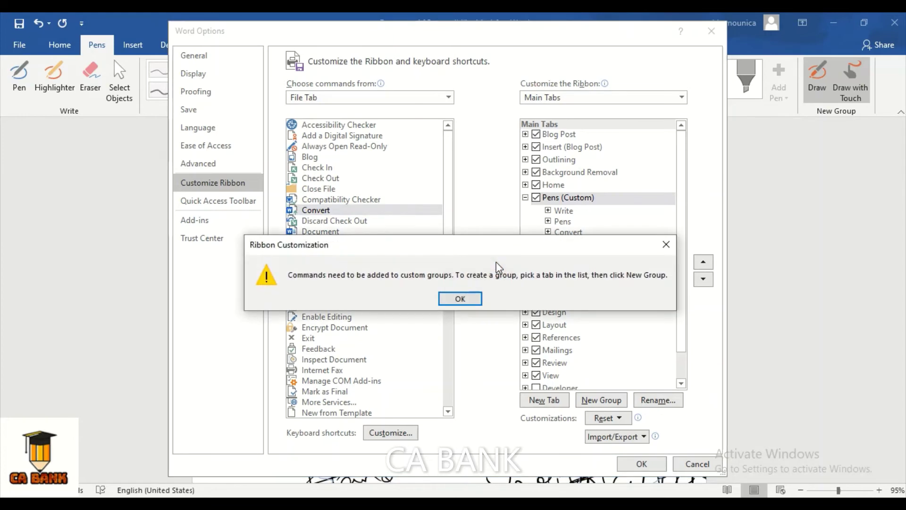
pyautogui.click(666, 246)
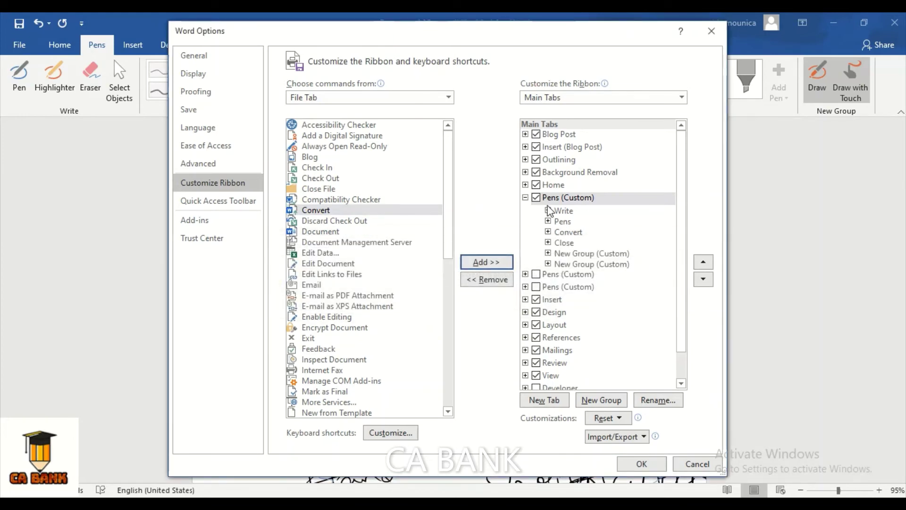
pyautogui.click(508, 262)
pyautogui.click(667, 245)
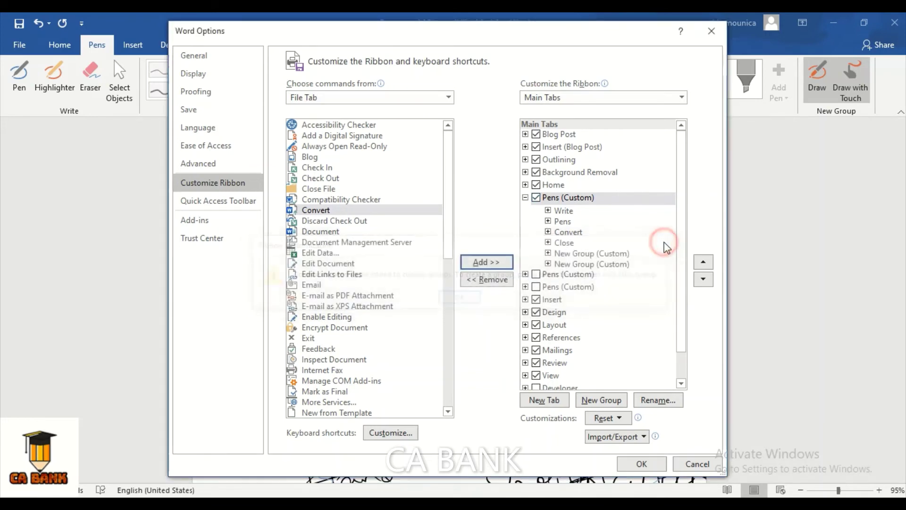
# Create a new custom group in the Pens tab, add the Convert command to it and apply the customization
pyautogui.click(608, 401)
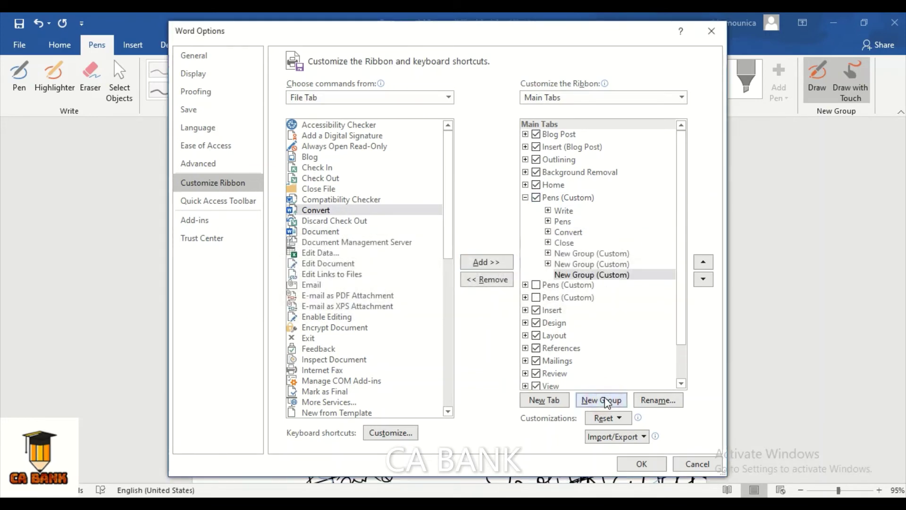
pyautogui.click(487, 265)
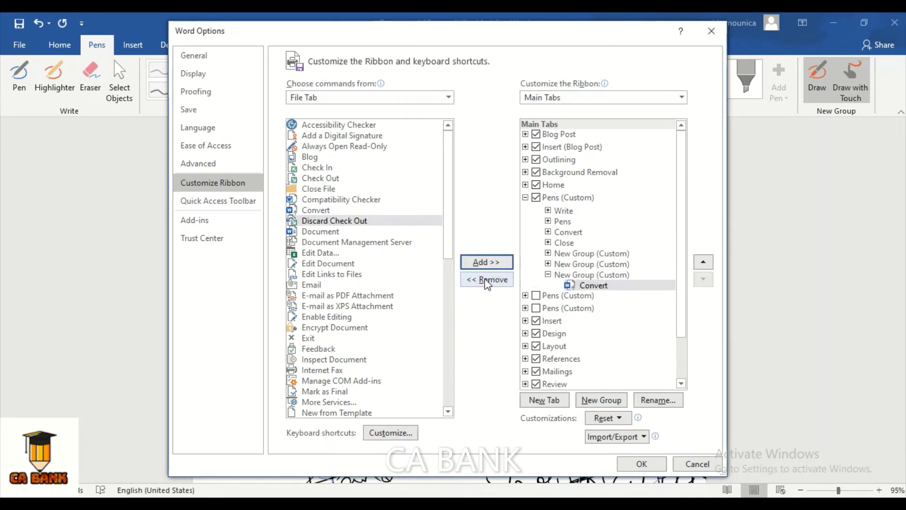
pyautogui.click(641, 465)
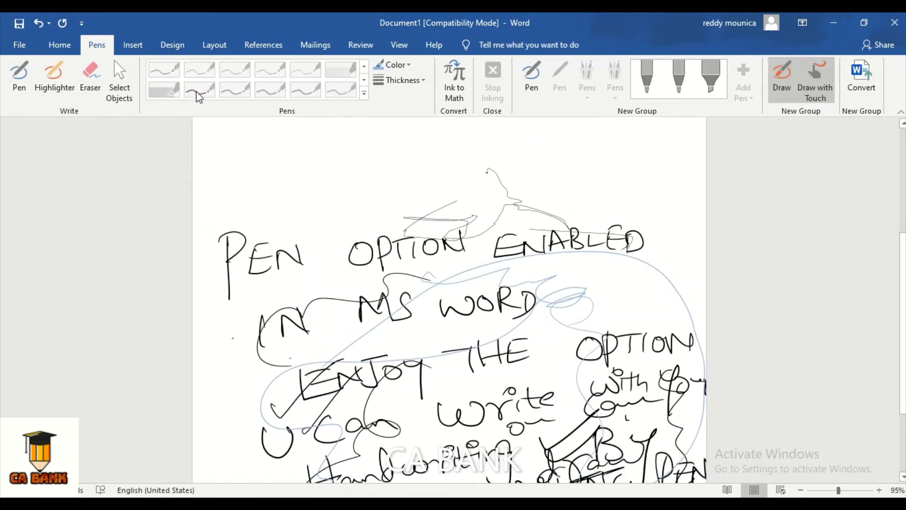
# Convert the document to the newest file format, choosing not to be asked again about converting documents
pyautogui.click(306, 91)
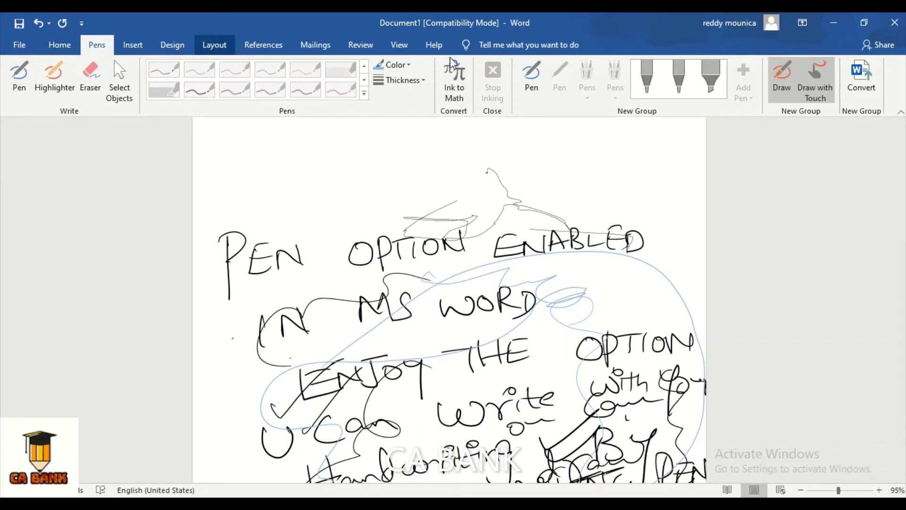
pyautogui.click(865, 90)
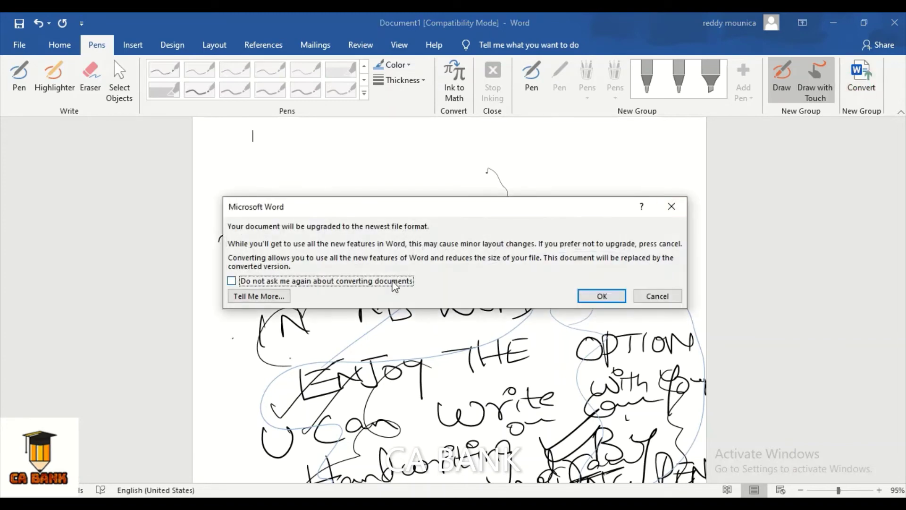
pyautogui.click(231, 283)
pyautogui.click(601, 295)
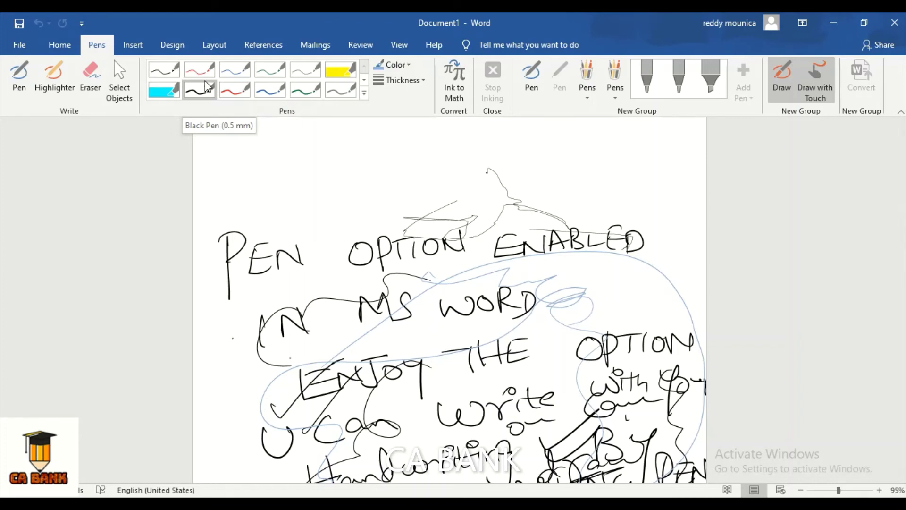
# Draw black, red and blue squiggles with different preset pens above the "PEN OPTION ENABLED" handwriting
pyautogui.click(171, 72)
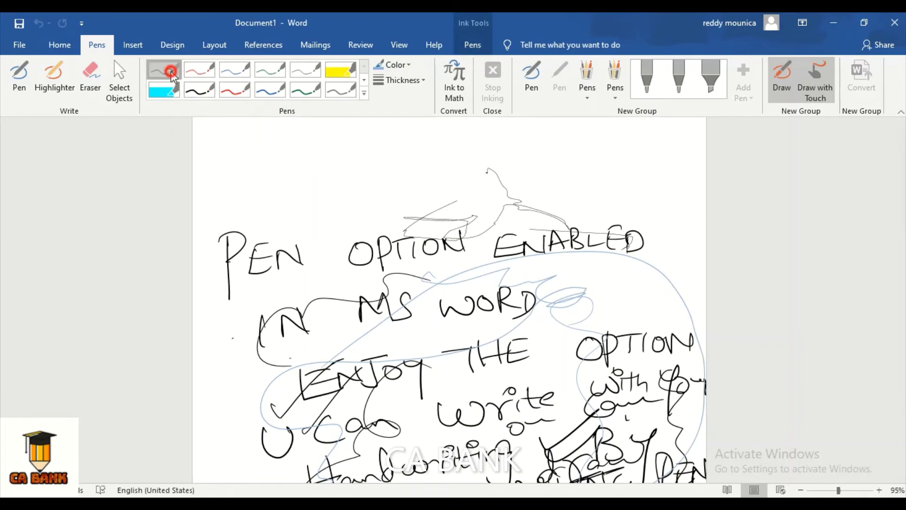
pyautogui.moveTo(286, 149); pyautogui.dragTo(330, 204)
pyautogui.click(232, 90)
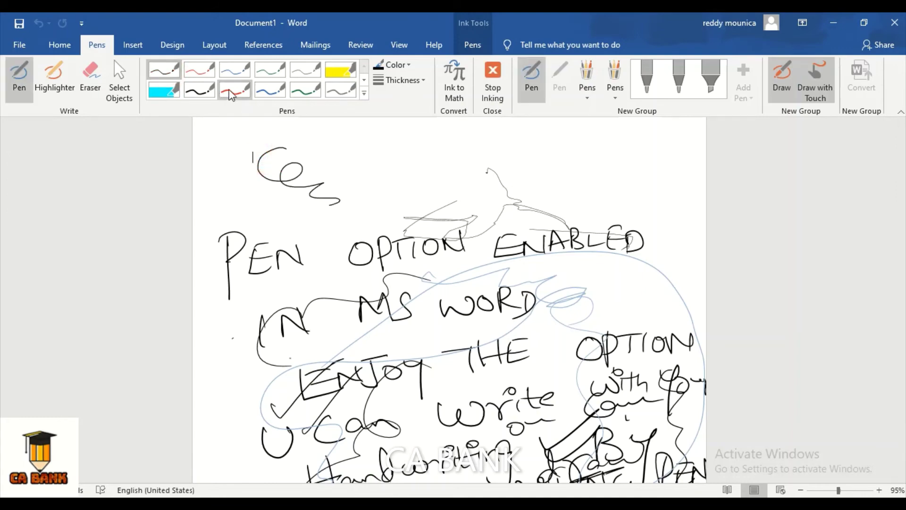
pyautogui.moveTo(359, 148)
pyautogui.mouseDown()
pyautogui.moveTo(382, 171)
pyautogui.moveTo(468, 211)
pyautogui.mouseUp()
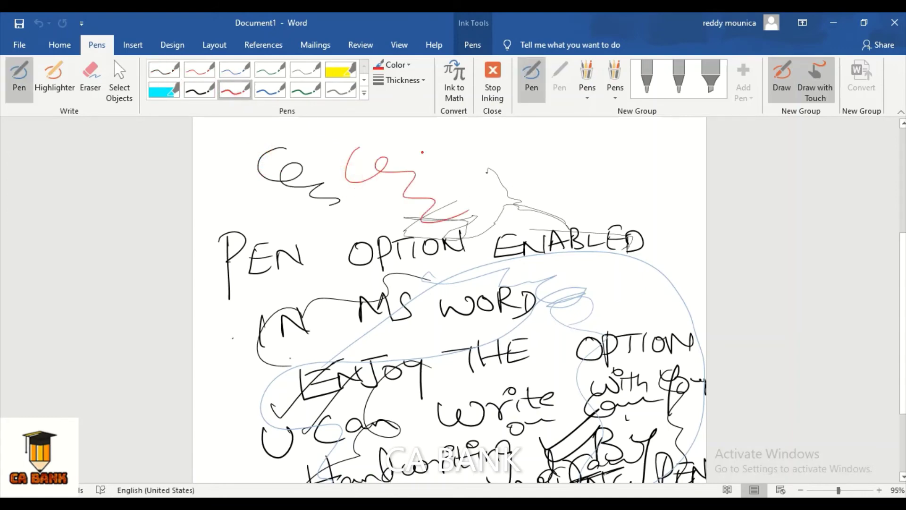
pyautogui.click(281, 88)
pyautogui.moveTo(477, 152)
pyautogui.mouseDown()
pyautogui.moveTo(538, 214)
pyautogui.moveTo(590, 221)
pyautogui.mouseUp()
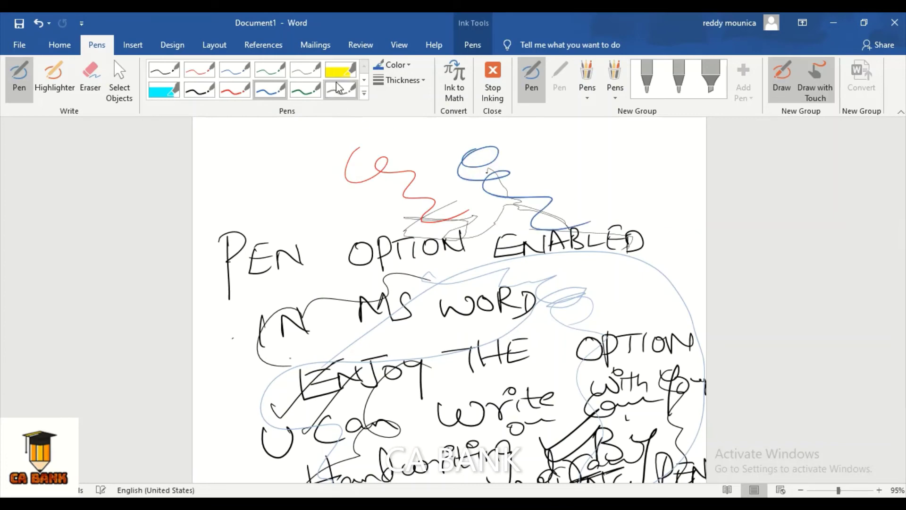
# Draw yellow highlighter strokes above "PEN" and gray pen loops and wavy lines around the colored squiggles
pyautogui.click(349, 76)
pyautogui.moveTo(263, 178)
pyautogui.mouseDown()
pyautogui.moveTo(350, 169)
pyautogui.moveTo(302, 208)
pyautogui.moveTo(343, 193)
pyautogui.mouseUp()
pyautogui.click(338, 89)
pyautogui.moveTo(360, 155)
pyautogui.mouseDown()
pyautogui.moveTo(326, 197)
pyautogui.moveTo(399, 212)
pyautogui.mouseUp()
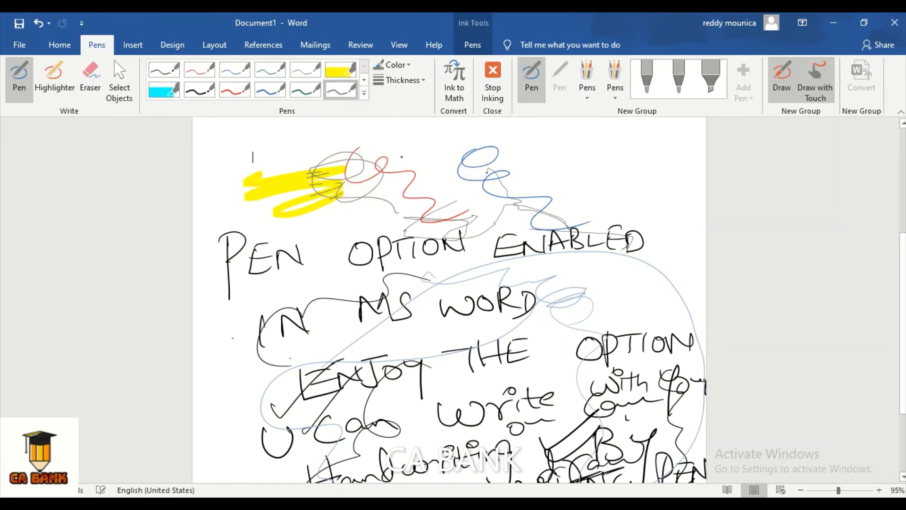
pyautogui.moveTo(276, 143)
pyautogui.mouseDown()
pyautogui.moveTo(240, 174)
pyautogui.moveTo(330, 241)
pyautogui.moveTo(435, 187)
pyautogui.moveTo(569, 227)
pyautogui.mouseUp()
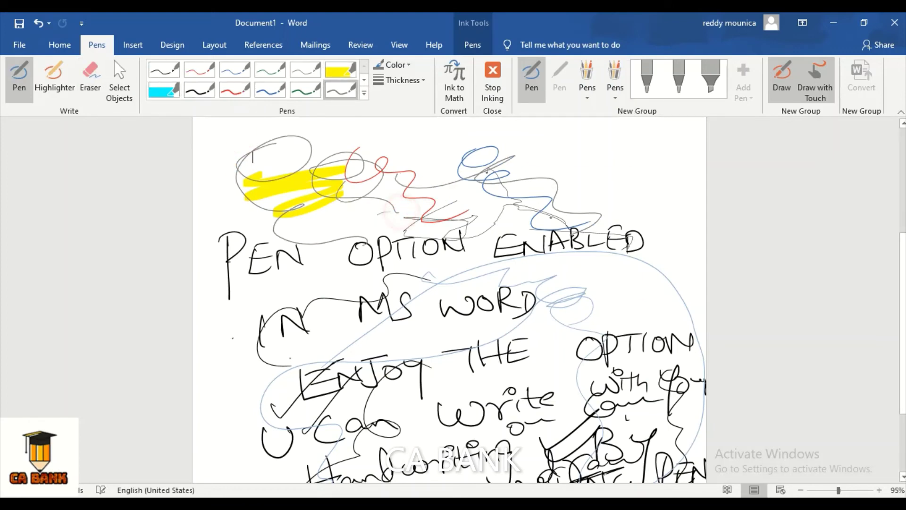
pyautogui.moveTo(588, 226); pyautogui.dragTo(579, 275)
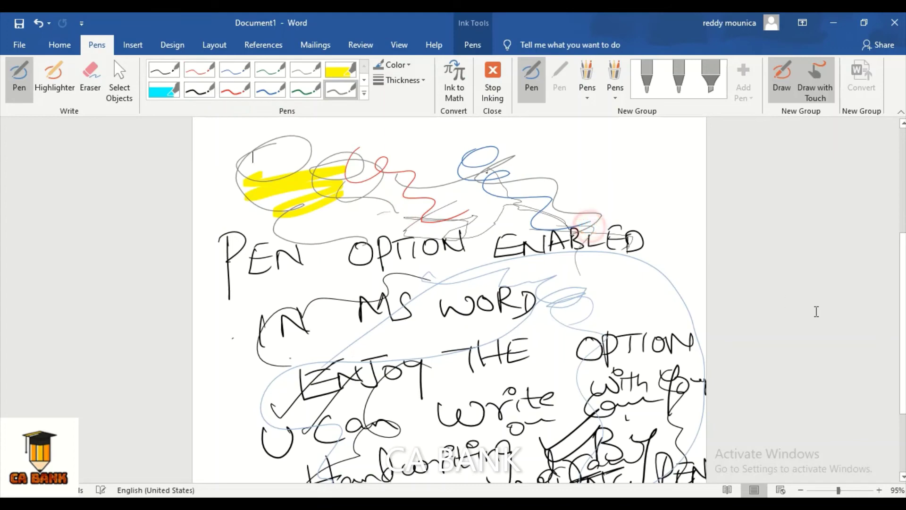
# View the document in reading layout and return to print layout
pyautogui.click(729, 491)
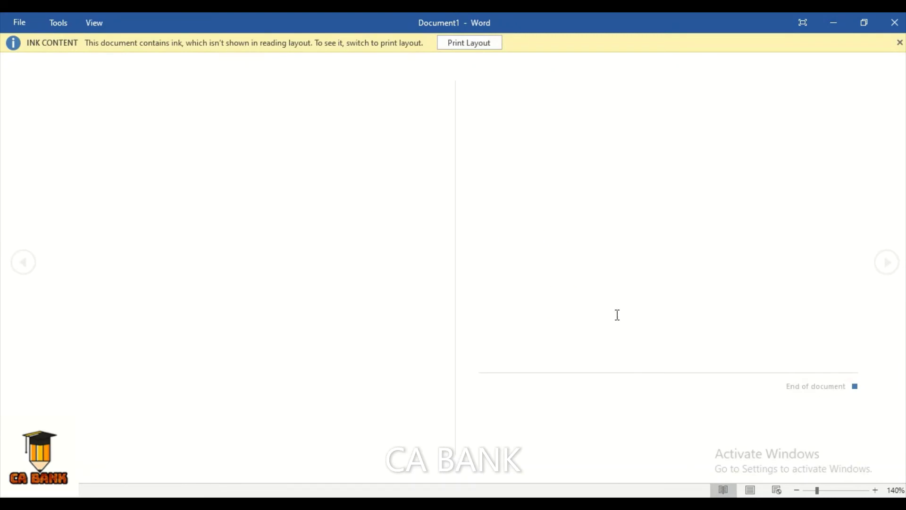
pyautogui.click(750, 490)
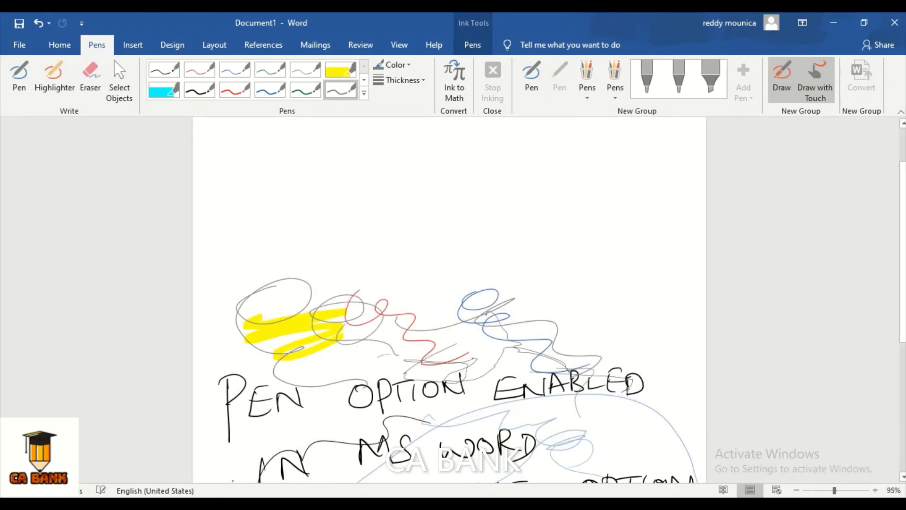
# Draw a green squiggle and several thin gray looping strokes in the blank area above the colored ink
pyautogui.click(306, 93)
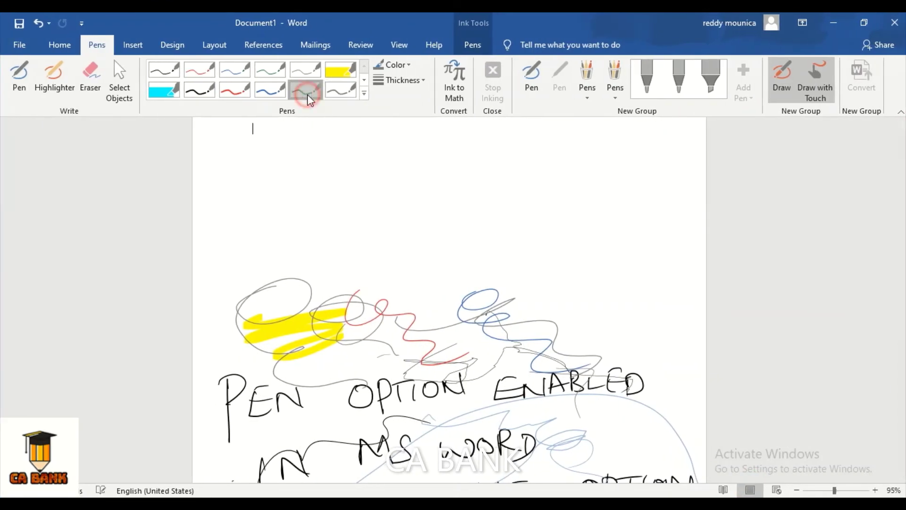
pyautogui.moveTo(372, 161)
pyautogui.mouseDown()
pyautogui.moveTo(401, 196)
pyautogui.moveTo(496, 255)
pyautogui.moveTo(510, 251)
pyautogui.mouseUp()
pyautogui.click(310, 76)
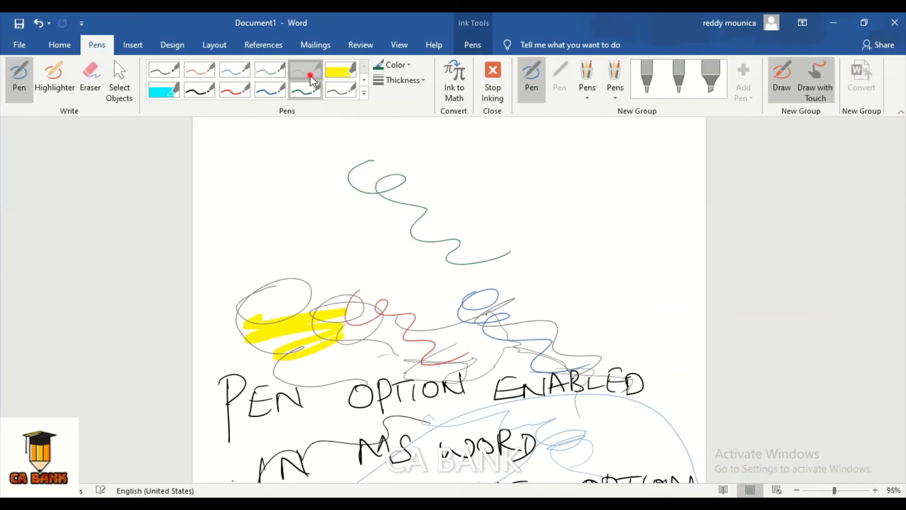
pyautogui.moveTo(415, 140)
pyautogui.mouseDown()
pyautogui.moveTo(370, 160)
pyautogui.moveTo(507, 216)
pyautogui.mouseUp()
pyautogui.moveTo(324, 190)
pyautogui.mouseDown()
pyautogui.moveTo(328, 208)
pyautogui.moveTo(456, 264)
pyautogui.mouseUp()
pyautogui.click(656, 87)
pyautogui.moveTo(354, 149); pyautogui.dragTo(344, 107)
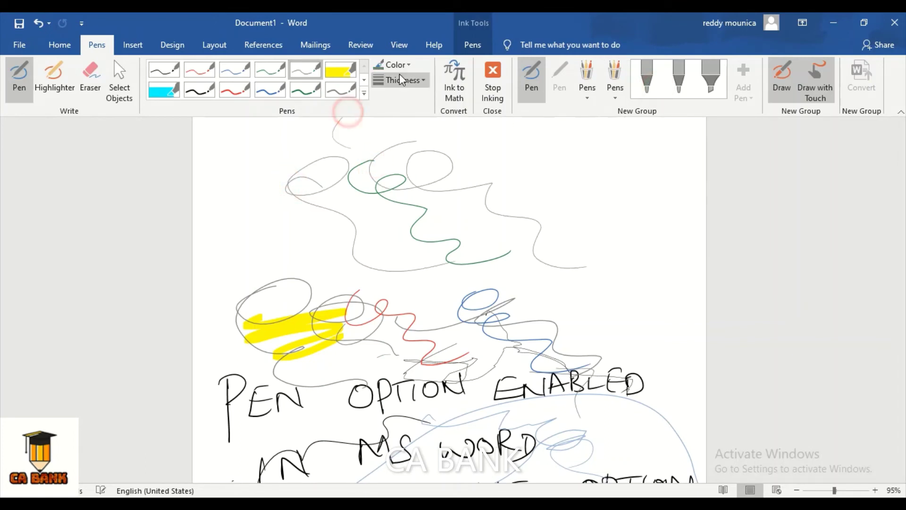
# Change the pen color to a dark shade and draw overlapping freehand loops and wavy lines around the green squiggle
pyautogui.click(396, 65)
pyautogui.click(409, 140)
pyautogui.moveTo(392, 163)
pyautogui.mouseDown()
pyautogui.moveTo(366, 159)
pyautogui.moveTo(299, 205)
pyautogui.moveTo(507, 167)
pyautogui.mouseUp()
pyautogui.moveTo(538, 199); pyautogui.dragTo(618, 285)
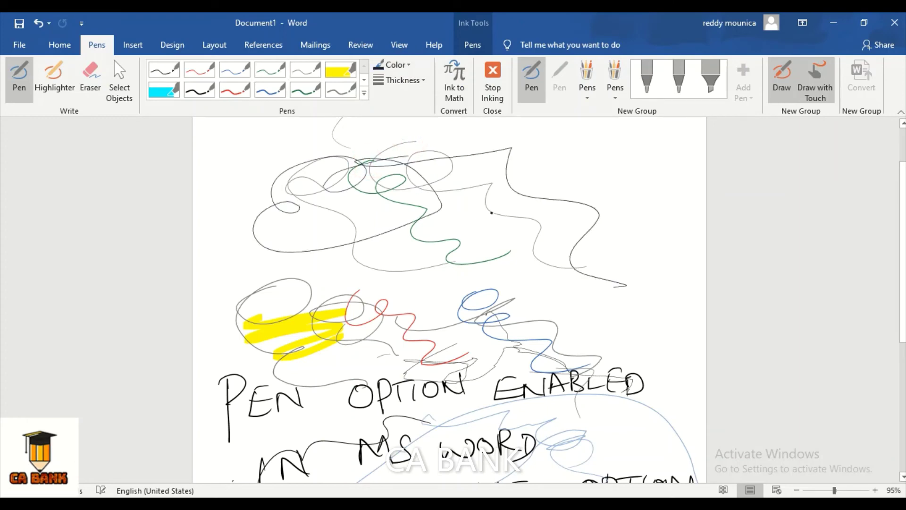
pyautogui.moveTo(452, 198); pyautogui.dragTo(601, 174)
pyautogui.moveTo(480, 156)
pyautogui.mouseDown()
pyautogui.moveTo(627, 272)
pyautogui.moveTo(628, 300)
pyautogui.mouseUp()
pyautogui.moveTo(268, 194)
pyautogui.mouseDown()
pyautogui.moveTo(250, 156)
pyautogui.moveTo(483, 266)
pyautogui.mouseUp()
pyautogui.moveTo(643, 287)
pyautogui.mouseDown()
pyautogui.moveTo(605, 189)
pyautogui.moveTo(661, 283)
pyautogui.mouseUp()
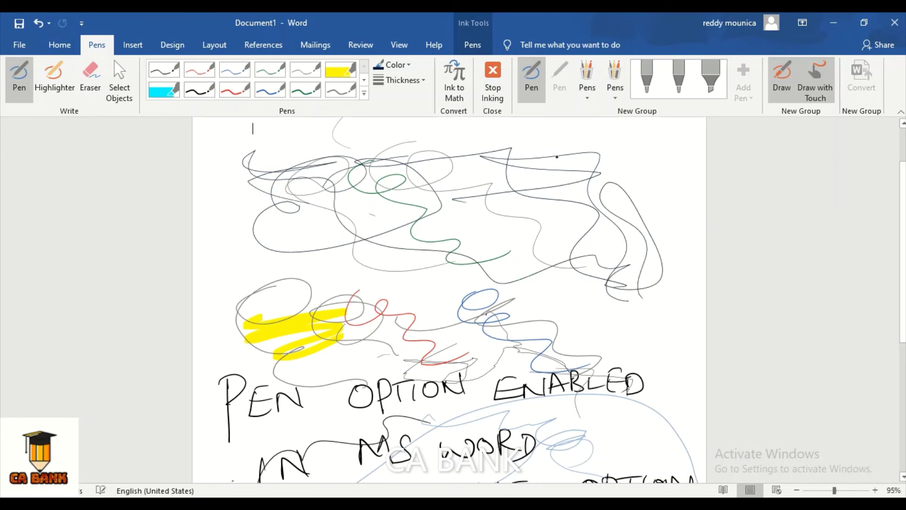
pyautogui.moveTo(609, 168)
pyautogui.mouseDown()
pyautogui.moveTo(625, 137)
pyautogui.moveTo(642, 298)
pyautogui.mouseUp()
pyautogui.moveTo(438, 254); pyautogui.dragTo(353, 220)
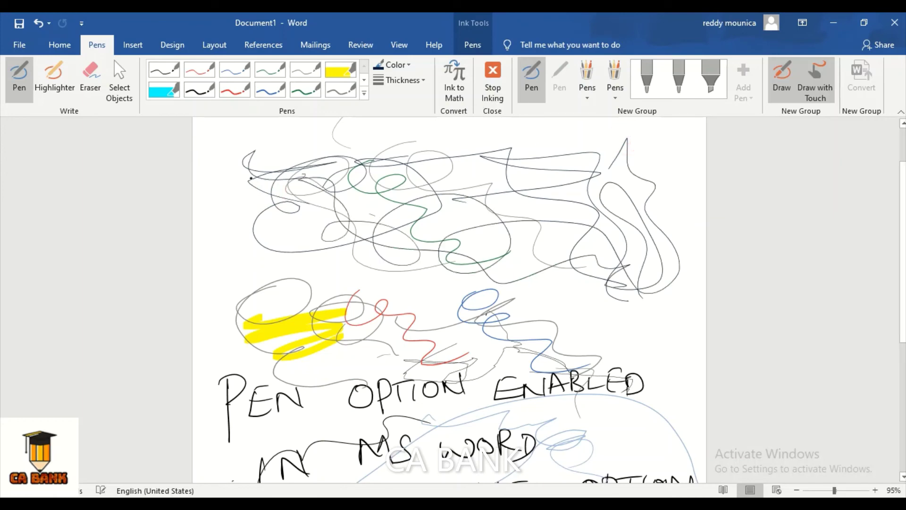
pyautogui.moveTo(251, 178)
pyautogui.mouseDown()
pyautogui.moveTo(410, 137)
pyautogui.moveTo(646, 200)
pyautogui.mouseUp()
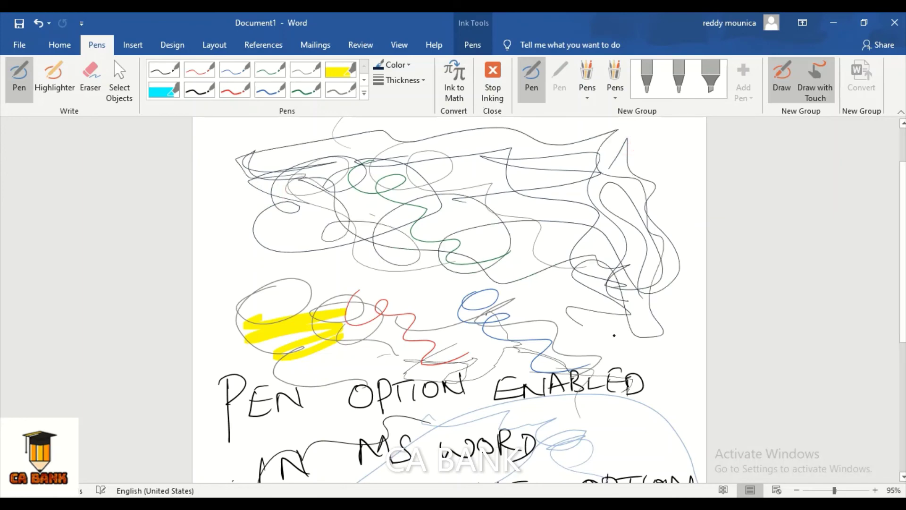
pyautogui.moveTo(614, 335); pyautogui.dragTo(580, 341)
pyautogui.moveTo(677, 278); pyautogui.dragTo(682, 363)
pyautogui.moveTo(453, 200); pyautogui.dragTo(484, 197)
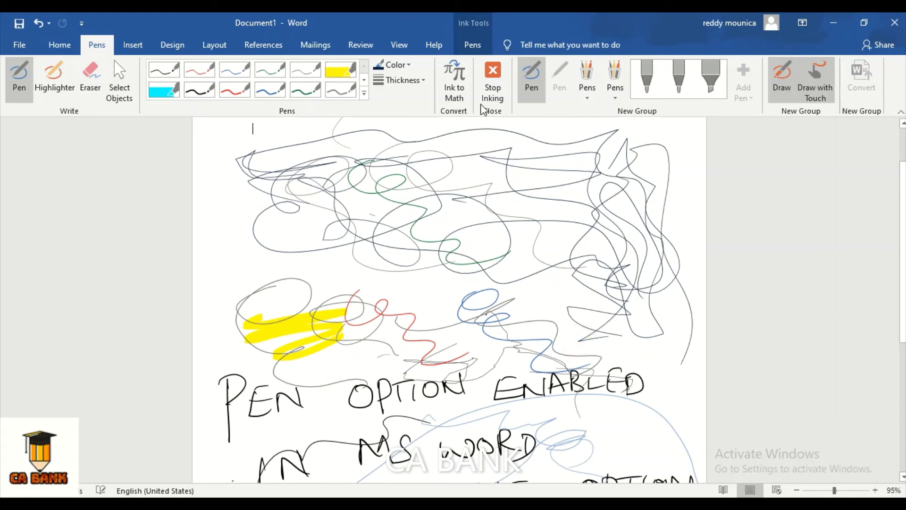
# Erase the freehand loops, colored squiggles, highlighter strokes and the "PEN OPTION ENABLED" handwriting with the Eraser
pyautogui.click(87, 90)
pyautogui.moveTo(381, 148)
pyautogui.mouseDown()
pyautogui.moveTo(420, 219)
pyautogui.moveTo(302, 422)
pyautogui.moveTo(257, 416)
pyautogui.moveTo(500, 366)
pyautogui.moveTo(590, 391)
pyautogui.moveTo(451, 455)
pyautogui.moveTo(283, 478)
pyautogui.moveTo(627, 472)
pyautogui.moveTo(623, 481)
pyautogui.moveTo(319, 425)
pyautogui.moveTo(244, 392)
pyautogui.mouseUp()
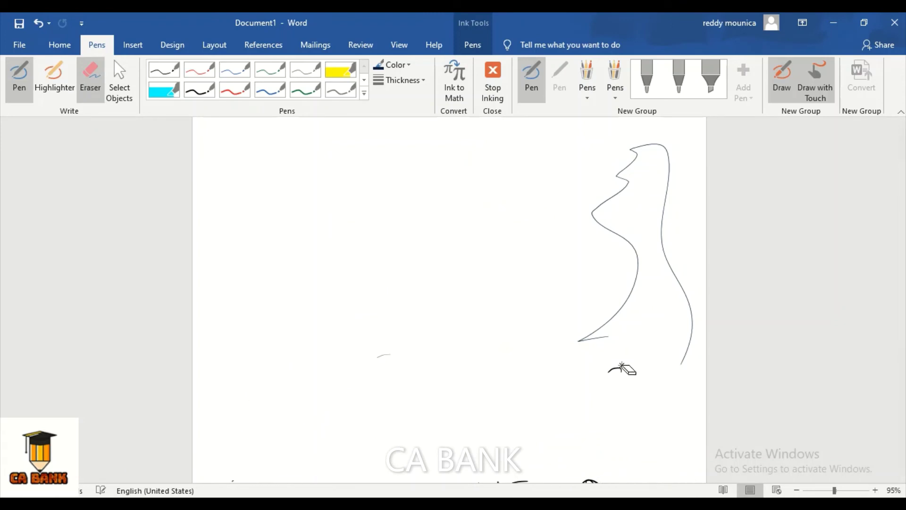
pyautogui.moveTo(622, 368); pyautogui.dragTo(646, 194)
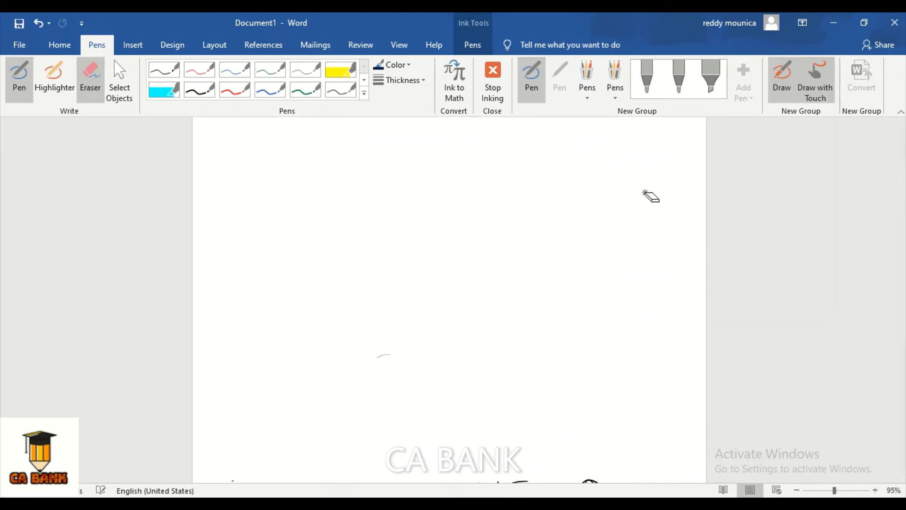
# Handwrite "ENABLED" with the thick black pen in the upper blank area of the page
pyautogui.click(22, 84)
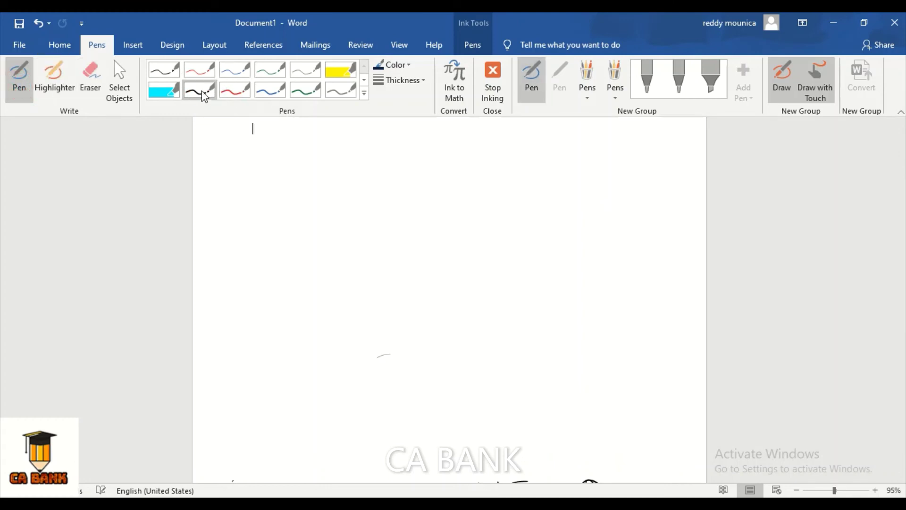
pyautogui.click(209, 90)
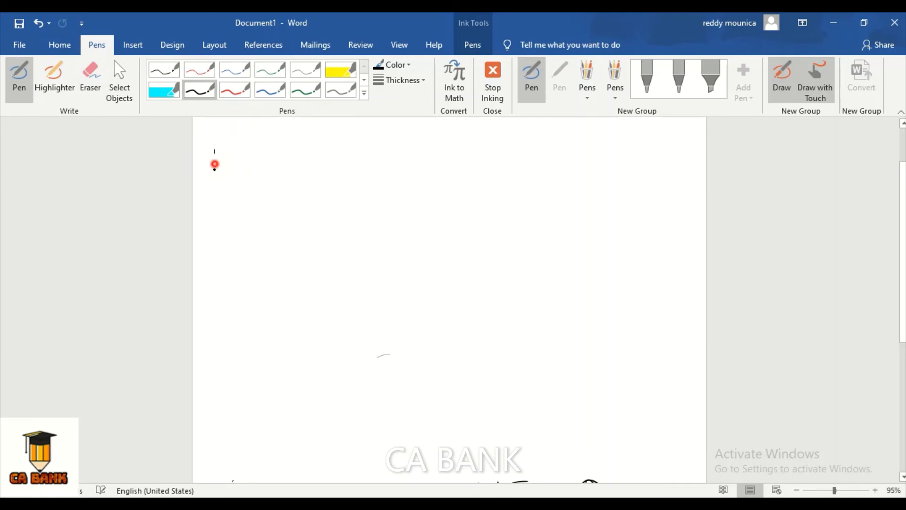
pyautogui.moveTo(215, 165)
pyautogui.mouseDown()
pyautogui.moveTo(215, 176)
pyautogui.moveTo(260, 158)
pyautogui.moveTo(323, 162)
pyautogui.moveTo(330, 150)
pyautogui.moveTo(400, 192)
pyautogui.mouseUp()
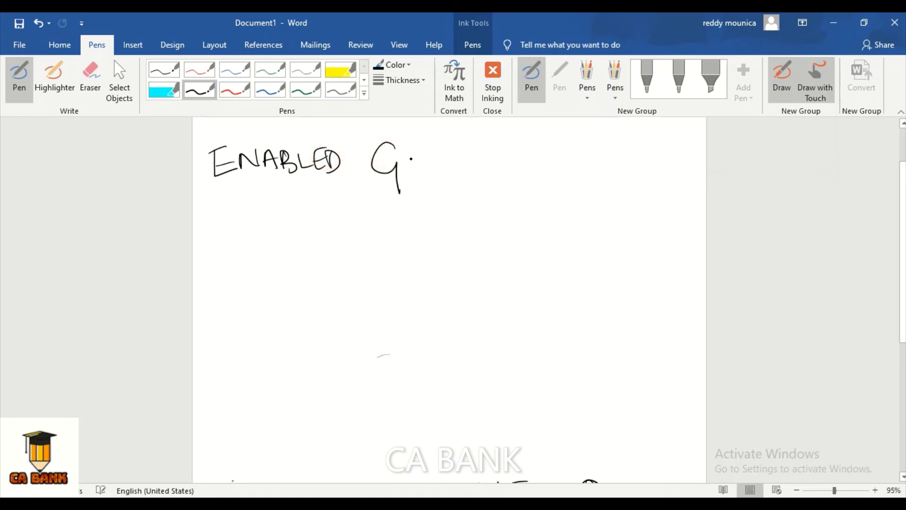
pyautogui.moveTo(381, 157)
pyautogui.mouseDown()
pyautogui.moveTo(378, 186)
pyautogui.moveTo(407, 150)
pyautogui.moveTo(453, 174)
pyautogui.moveTo(495, 140)
pyautogui.mouseUp()
pyautogui.moveTo(481, 144); pyautogui.dragTo(505, 141)
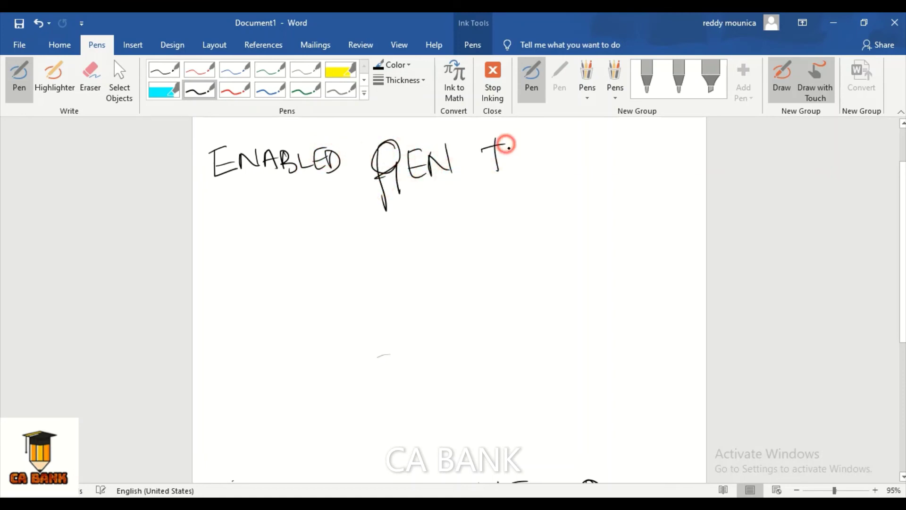
pyautogui.click(90, 80)
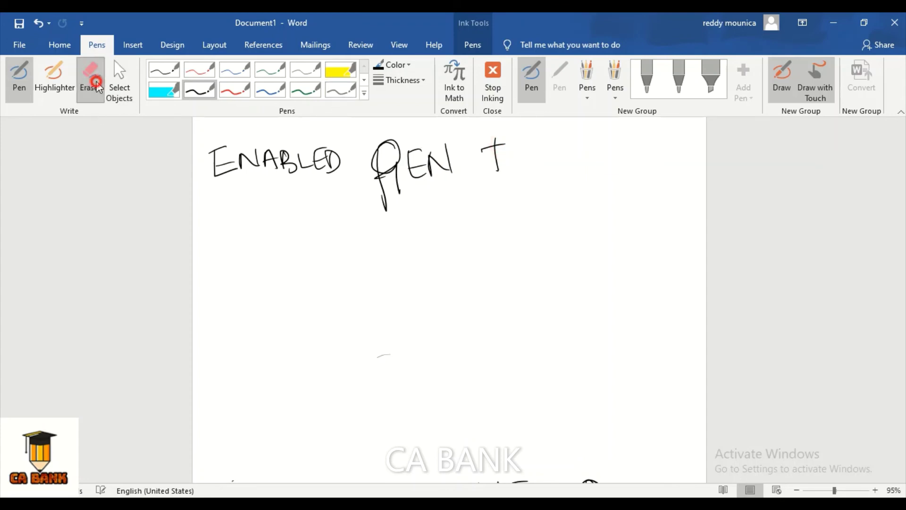
pyautogui.moveTo(517, 180)
pyautogui.mouseDown()
pyautogui.moveTo(427, 147)
pyautogui.moveTo(429, 206)
pyautogui.moveTo(495, 157)
pyautogui.mouseUp()
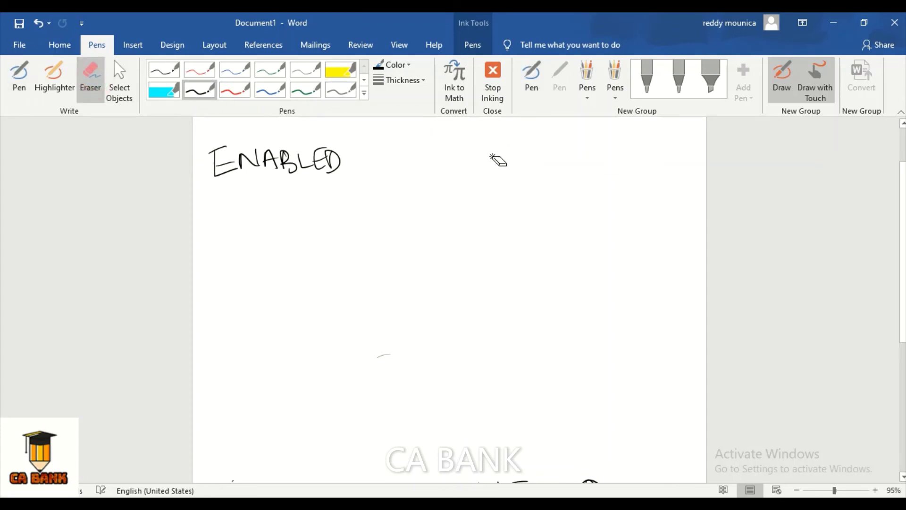
# Handwrite "PEN TAB" with the thick green pen beside the black "ENABLED", closing the handwriting input panel whenever it appears
pyautogui.click(19, 76)
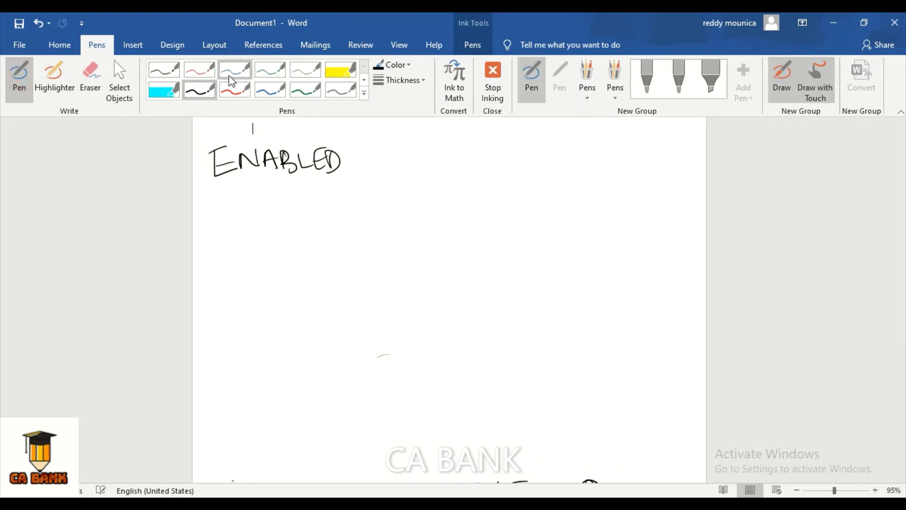
pyautogui.click(306, 90)
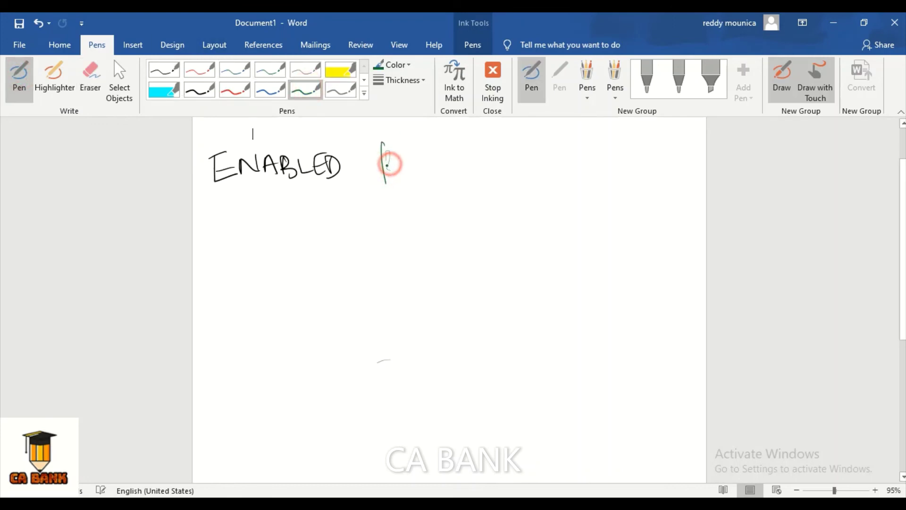
pyautogui.moveTo(382, 143)
pyautogui.mouseDown()
pyautogui.moveTo(392, 209)
pyautogui.moveTo(392, 176)
pyautogui.mouseUp()
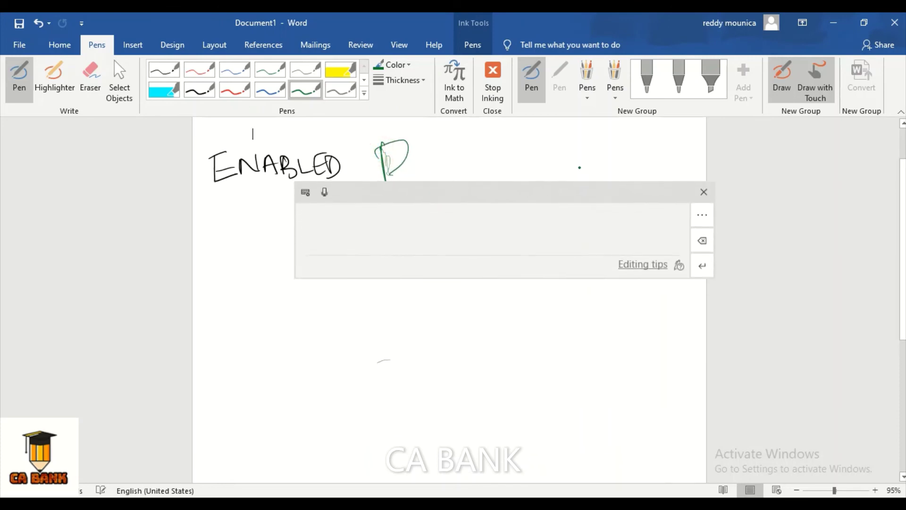
pyautogui.click(700, 188)
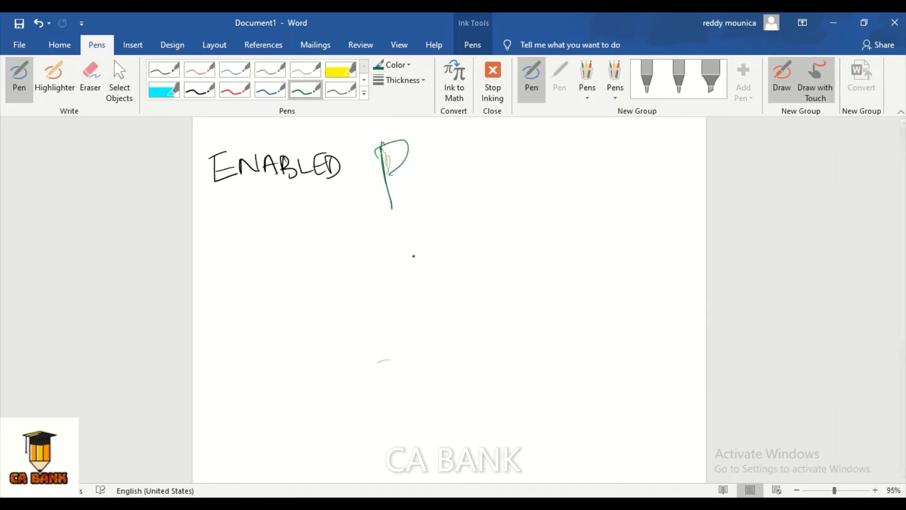
pyautogui.moveTo(419, 153)
pyautogui.mouseDown()
pyautogui.moveTo(453, 195)
pyautogui.moveTo(443, 153)
pyautogui.mouseUp()
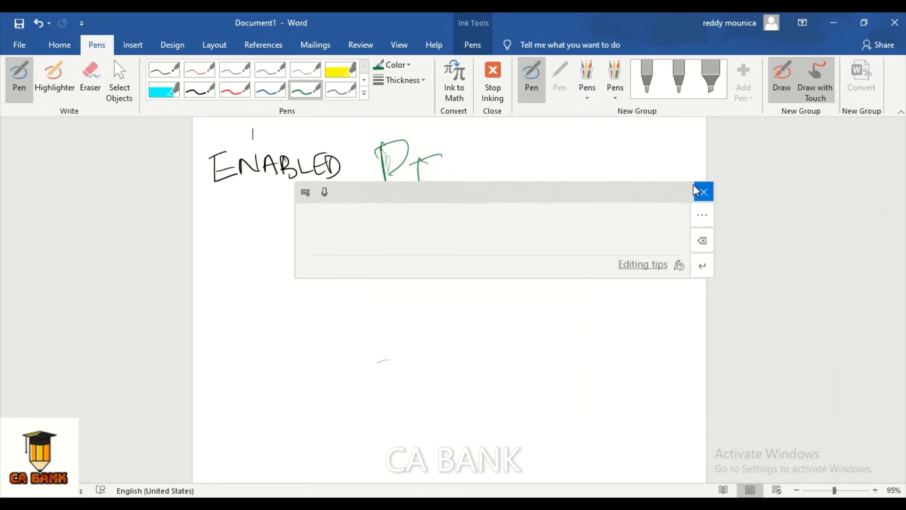
pyautogui.click(703, 191)
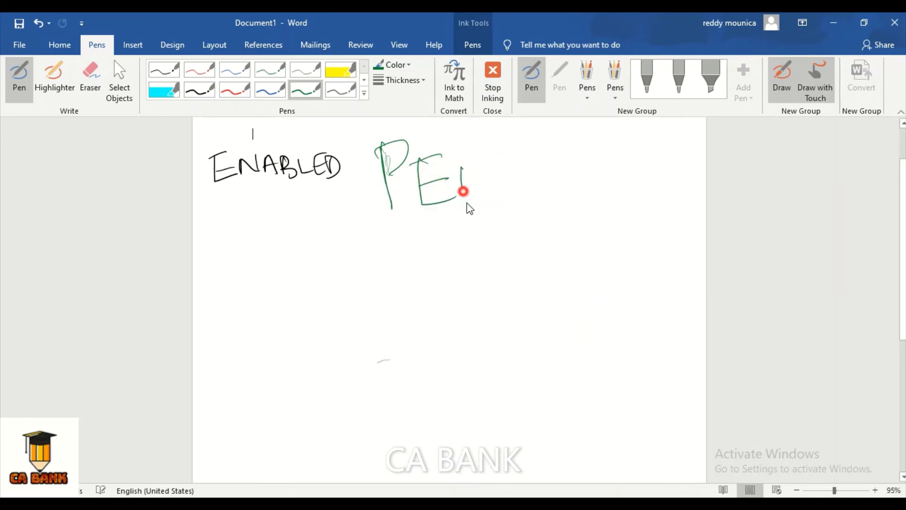
pyautogui.moveTo(461, 207); pyautogui.dragTo(493, 161)
pyautogui.click(702, 186)
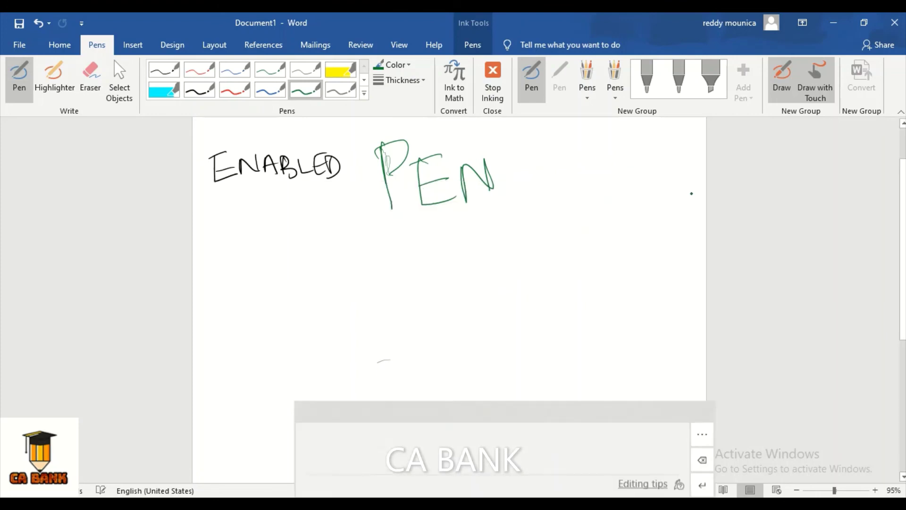
pyautogui.moveTo(519, 165)
pyautogui.mouseDown()
pyautogui.moveTo(567, 154)
pyautogui.moveTo(585, 179)
pyautogui.moveTo(610, 176)
pyautogui.mouseUp()
pyautogui.click(703, 191)
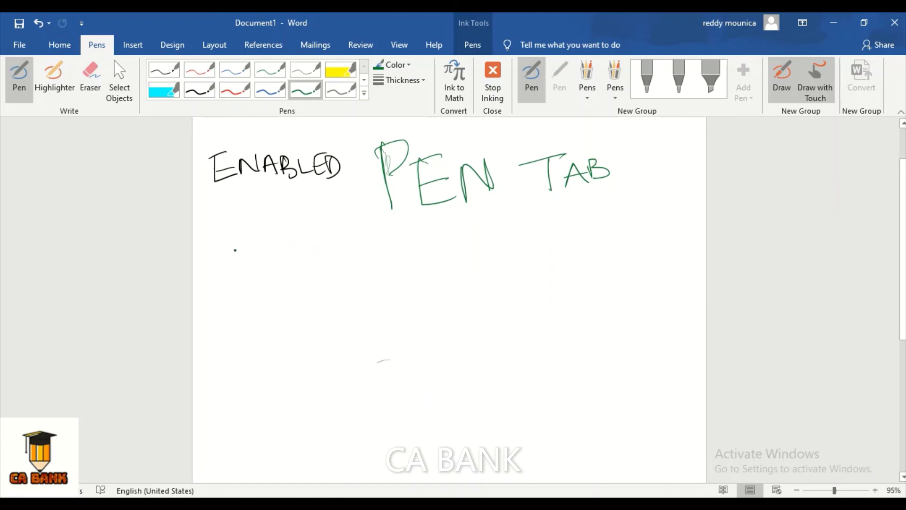
# Write a green "E" below the first line and write "ENABLED" over and after it with the yellow highlighter
pyautogui.moveTo(231, 252); pyautogui.dragTo(247, 280)
pyautogui.moveTo(247, 259); pyautogui.dragTo(259, 258)
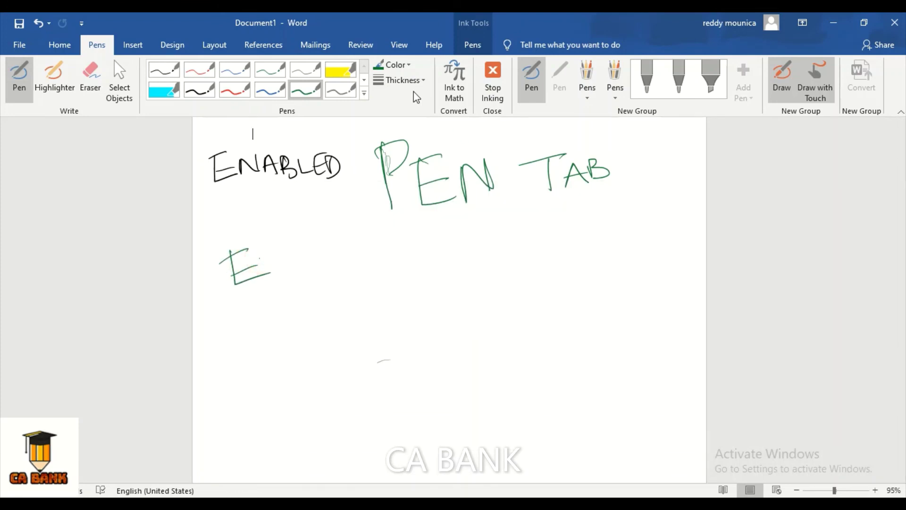
pyautogui.click(341, 73)
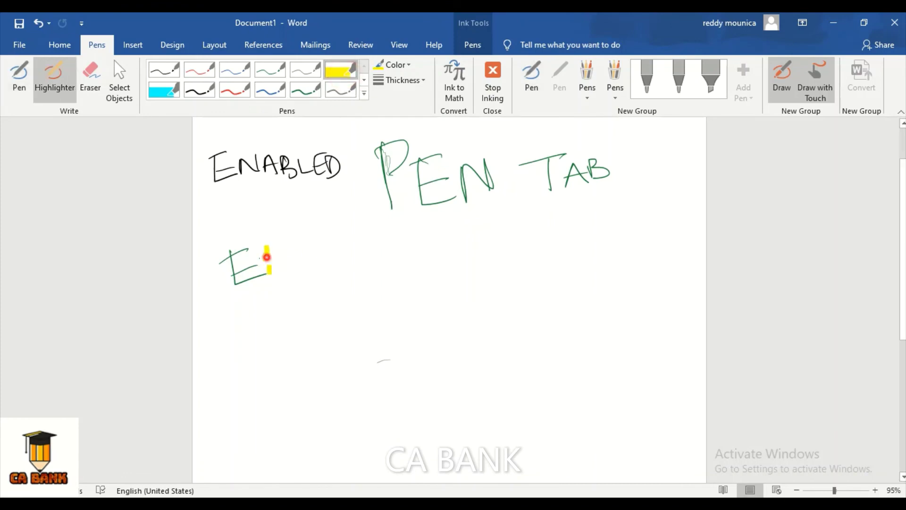
pyautogui.moveTo(267, 257)
pyautogui.mouseDown()
pyautogui.moveTo(313, 234)
pyautogui.moveTo(330, 264)
pyautogui.moveTo(327, 241)
pyautogui.moveTo(356, 257)
pyautogui.moveTo(411, 236)
pyautogui.moveTo(441, 238)
pyautogui.moveTo(444, 255)
pyautogui.mouseUp()
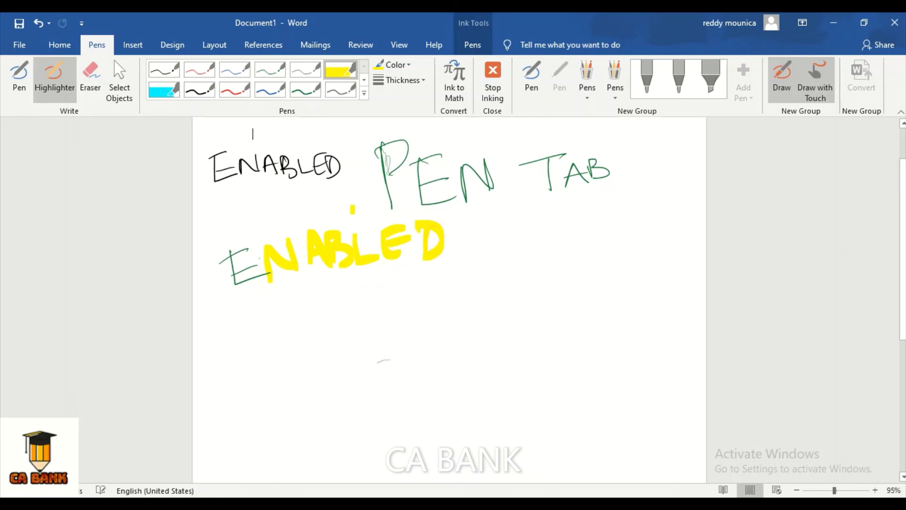
pyautogui.moveTo(233, 260); pyautogui.dragTo(269, 251)
# Write "GREY" with the turquoise highlighter below the yellow "ENABLED"
pyautogui.click(172, 97)
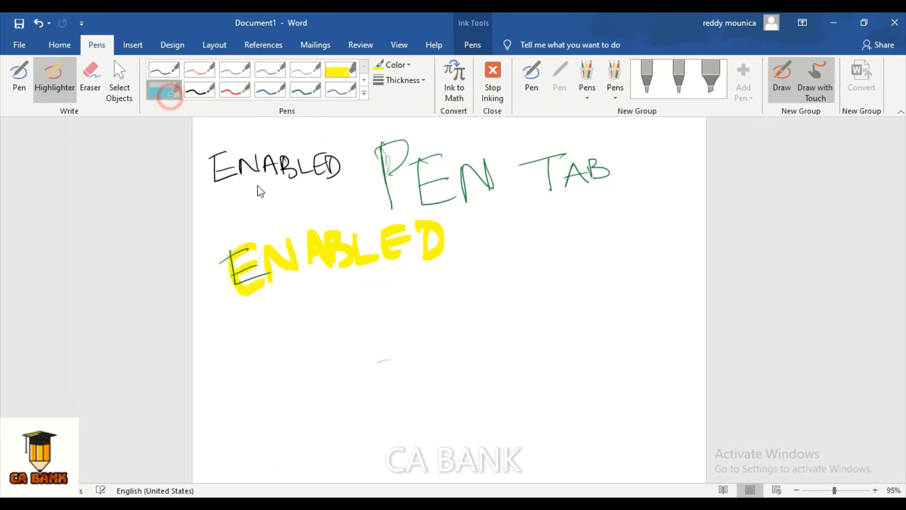
pyautogui.click(340, 307)
pyautogui.moveTo(331, 293)
pyautogui.mouseDown()
pyautogui.moveTo(339, 368)
pyautogui.moveTo(374, 329)
pyautogui.mouseUp()
pyautogui.click(354, 295)
pyautogui.click(380, 310)
pyautogui.moveTo(370, 295); pyautogui.dragTo(387, 289)
pyautogui.moveTo(374, 316); pyautogui.dragTo(388, 312)
pyautogui.moveTo(379, 332); pyautogui.dragTo(392, 326)
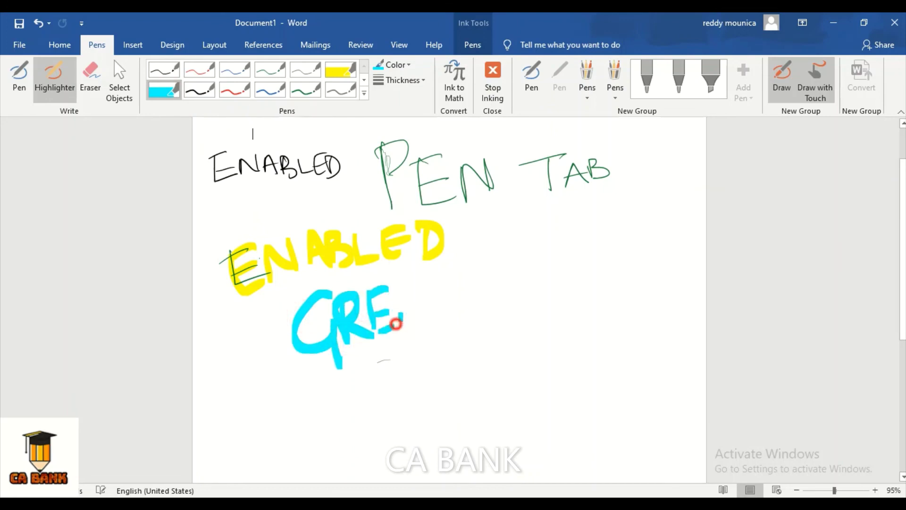
pyautogui.moveTo(399, 286); pyautogui.dragTo(424, 339)
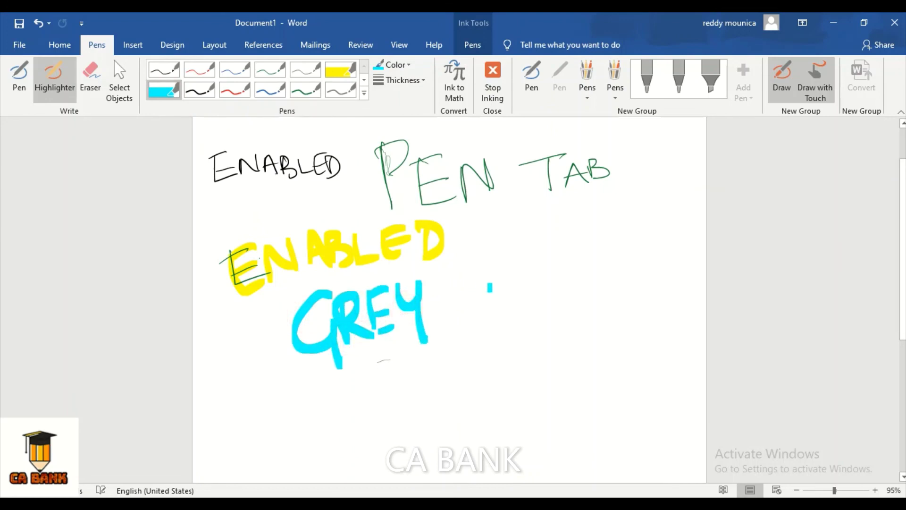
# Write "PENS" after "GREY" with the turquoise highlighter, and underline and encircle the two words
pyautogui.moveTo(461, 271); pyautogui.dragTo(470, 339)
pyautogui.moveTo(465, 273); pyautogui.dragTo(475, 302)
pyautogui.moveTo(510, 264)
pyautogui.mouseDown()
pyautogui.moveTo(524, 307)
pyautogui.moveTo(519, 285)
pyautogui.mouseUp()
pyautogui.moveTo(526, 302)
pyautogui.mouseDown()
pyautogui.moveTo(540, 289)
pyautogui.moveTo(565, 298)
pyautogui.mouseUp()
pyautogui.moveTo(584, 257); pyautogui.dragTo(564, 295)
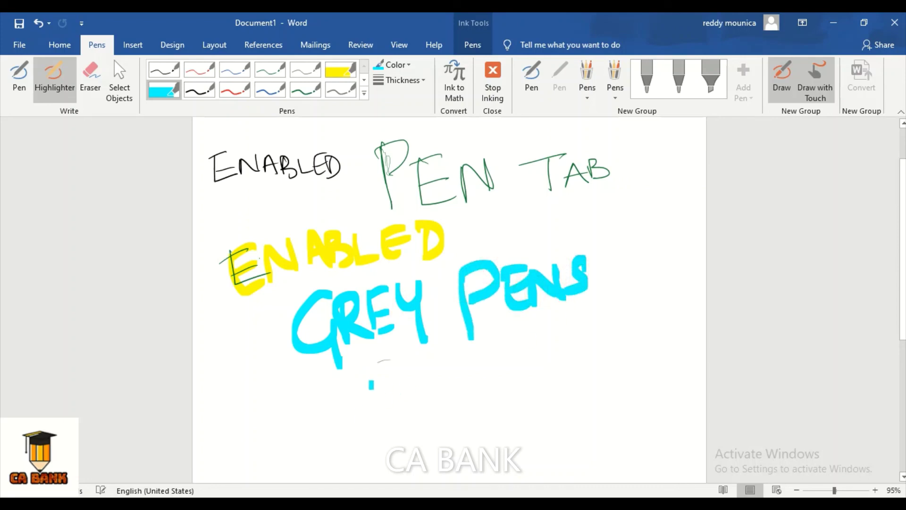
pyautogui.moveTo(316, 392)
pyautogui.mouseDown()
pyautogui.moveTo(527, 329)
pyautogui.moveTo(586, 261)
pyautogui.moveTo(233, 359)
pyautogui.moveTo(289, 405)
pyautogui.mouseUp()
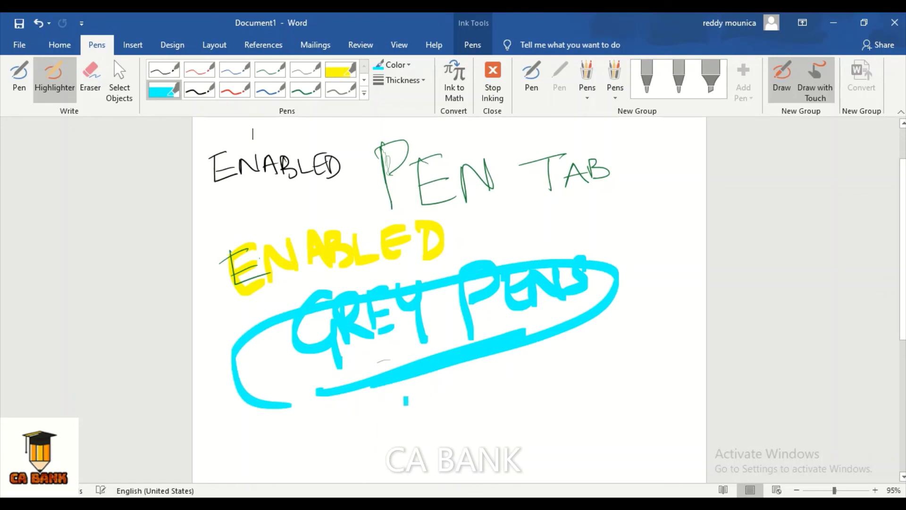
# Write "100%" in turquoise highlighter below the encircled "GREY PENS"
pyautogui.moveTo(388, 394); pyautogui.dragTo(400, 441)
pyautogui.moveTo(427, 400); pyautogui.dragTo(451, 396)
pyautogui.moveTo(498, 361); pyautogui.dragTo(481, 427)
pyautogui.moveTo(474, 368); pyautogui.dragTo(472, 374)
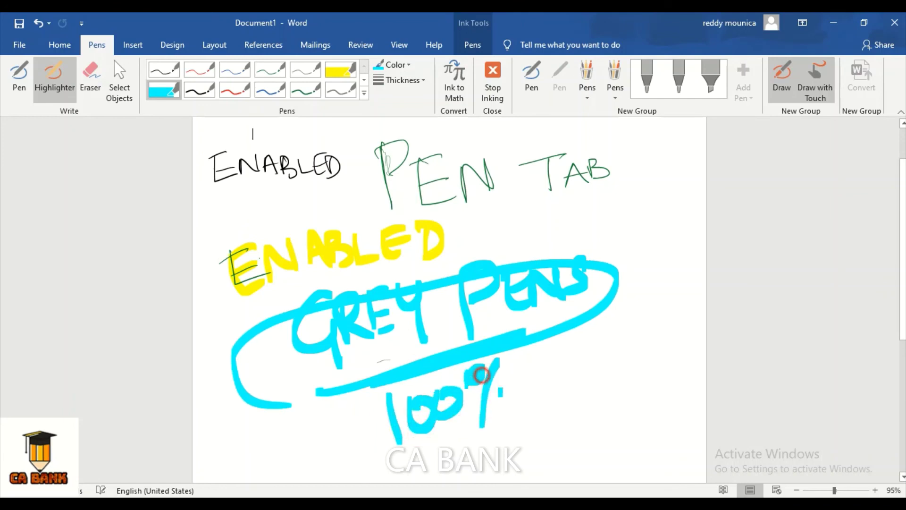
pyautogui.moveTo(517, 392); pyautogui.dragTo(518, 395)
# Write "WORKING" in turquoise highlighter after "100%", placing the final G below the other letters
pyautogui.moveTo(557, 354); pyautogui.dragTo(583, 393)
pyautogui.moveTo(599, 359); pyautogui.dragTo(625, 355)
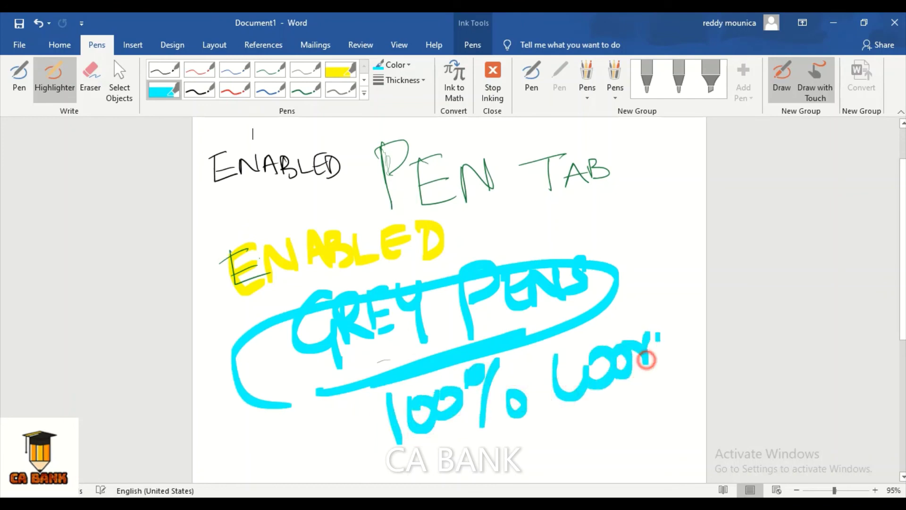
pyautogui.moveTo(670, 324)
pyautogui.mouseDown()
pyautogui.moveTo(663, 361)
pyautogui.moveTo(681, 327)
pyautogui.mouseUp()
pyautogui.moveTo(667, 341); pyautogui.dragTo(683, 346)
pyautogui.moveTo(687, 323)
pyautogui.mouseDown()
pyautogui.moveTo(687, 352)
pyautogui.moveTo(698, 323)
pyautogui.moveTo(708, 336)
pyautogui.mouseUp()
pyautogui.moveTo(654, 377); pyautogui.dragTo(676, 406)
pyautogui.moveTo(672, 392); pyautogui.dragTo(672, 454)
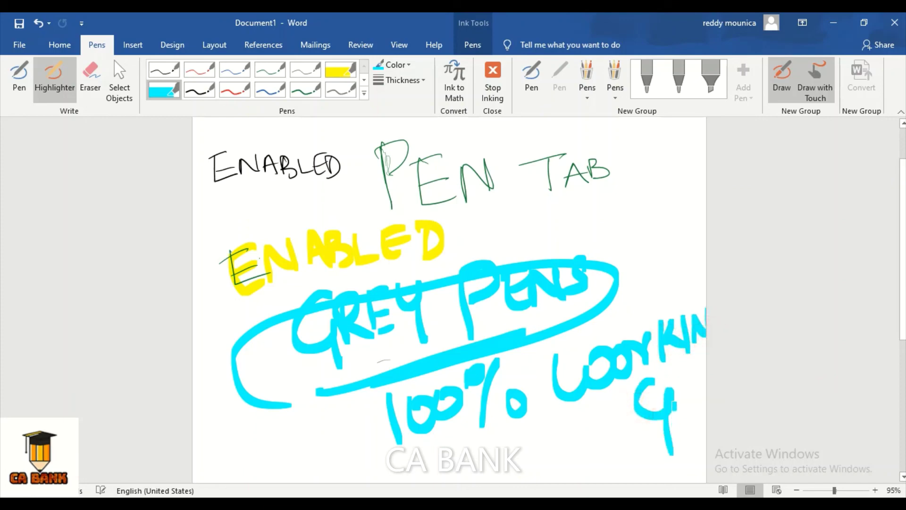
pyautogui.moveTo(637, 405); pyautogui.dragTo(659, 415)
# Draw a large turquoise tick mark above "WORKING" and write "PENS" beside it, below "TAB"
pyautogui.moveTo(623, 226)
pyautogui.mouseDown()
pyautogui.moveTo(631, 251)
pyautogui.moveTo(692, 204)
pyautogui.mouseUp()
pyautogui.moveTo(706, 235); pyautogui.dragTo(706, 249)
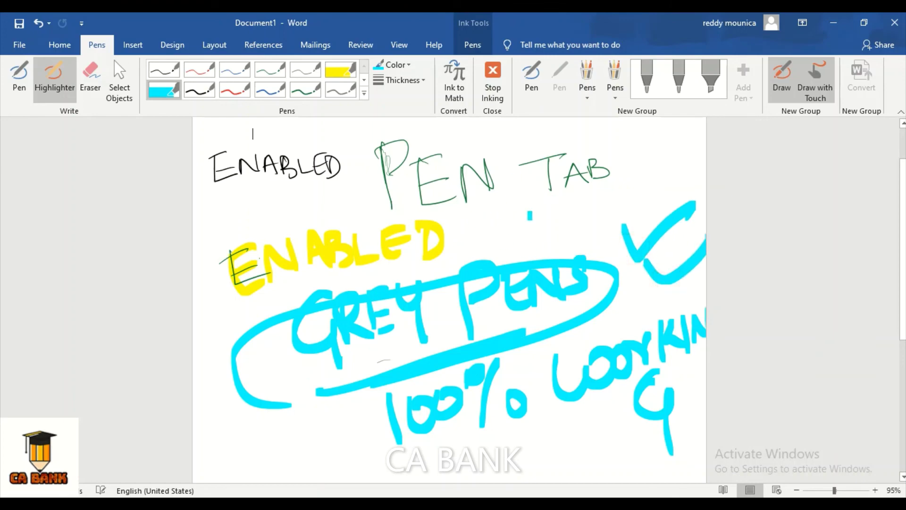
pyautogui.moveTo(532, 204)
pyautogui.mouseDown()
pyautogui.moveTo(543, 258)
pyautogui.moveTo(543, 229)
pyautogui.moveTo(590, 234)
pyautogui.moveTo(640, 222)
pyautogui.mouseUp()
pyautogui.moveTo(626, 184); pyautogui.dragTo(632, 217)
pyautogui.moveTo(663, 191); pyautogui.dragTo(634, 225)
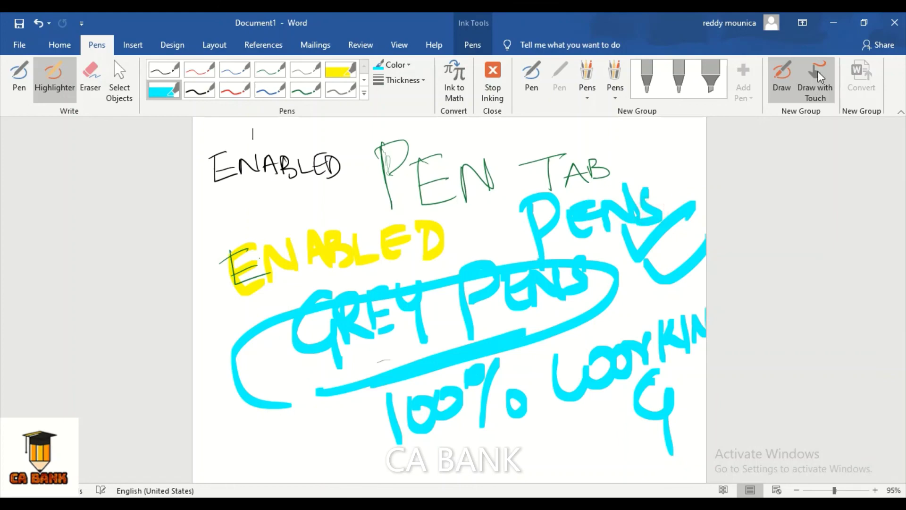
# Draw a small turquoise loop and squiggle above "PENS", and double-underline the black "ENABLED" and "100%"
pyautogui.moveTo(653, 153)
pyautogui.mouseDown()
pyautogui.moveTo(649, 170)
pyautogui.moveTo(680, 203)
pyautogui.mouseUp()
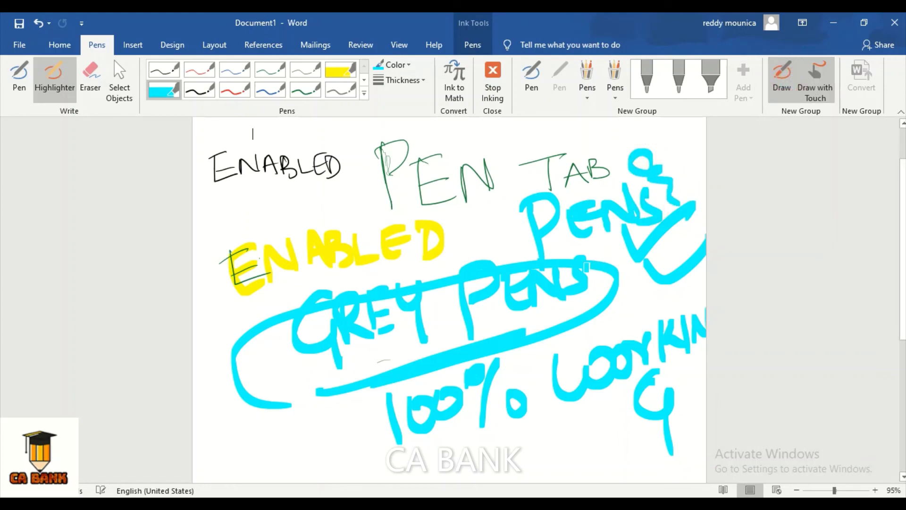
pyautogui.moveTo(217, 223); pyautogui.dragTo(291, 203)
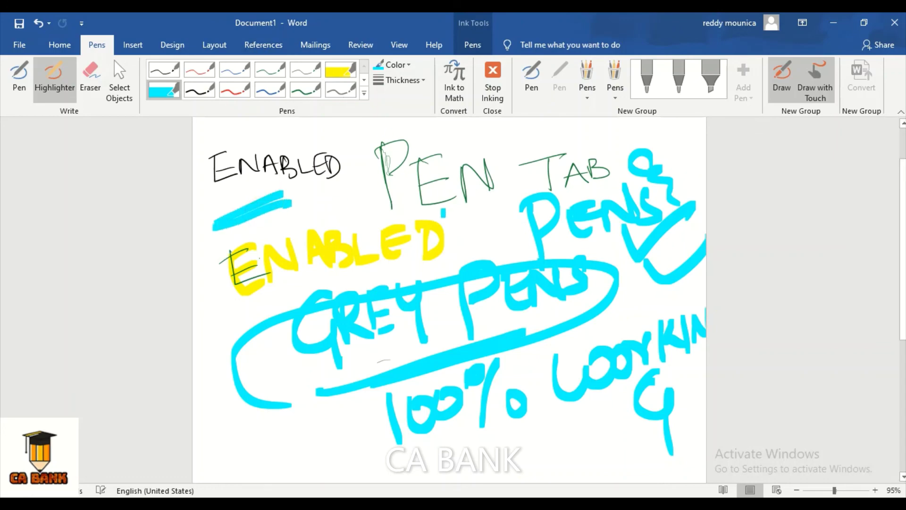
pyautogui.moveTo(419, 457); pyautogui.dragTo(536, 433)
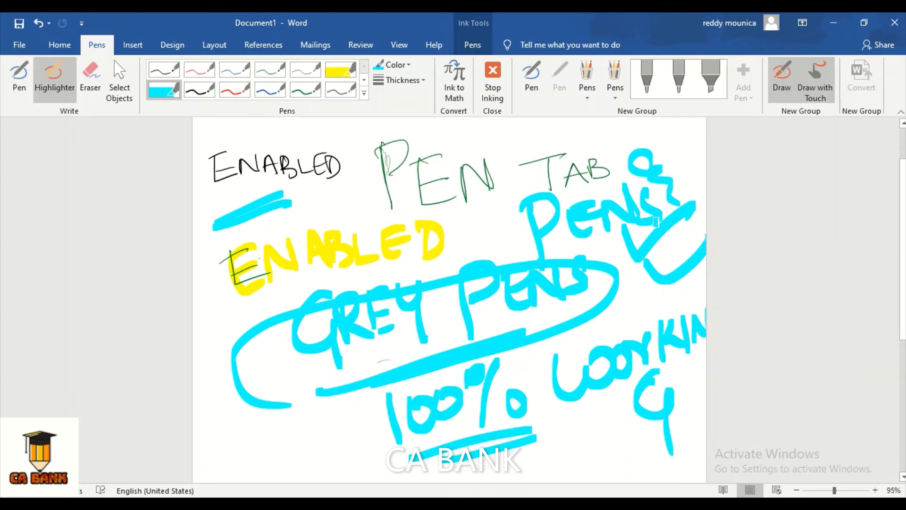
# Change the highlighter color to an orange shade and draw an underline beneath "GREY PENS"
pyautogui.click(411, 67)
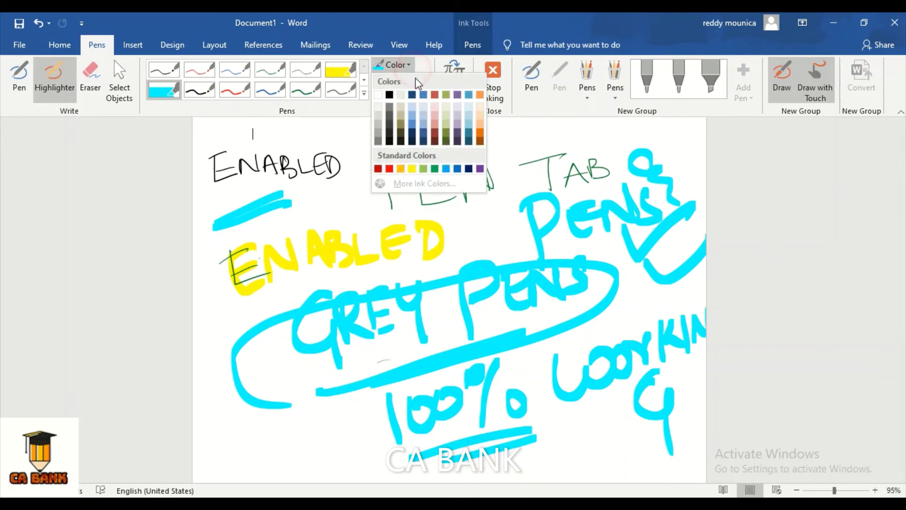
pyautogui.click(479, 126)
pyautogui.moveTo(329, 384); pyautogui.dragTo(569, 308)
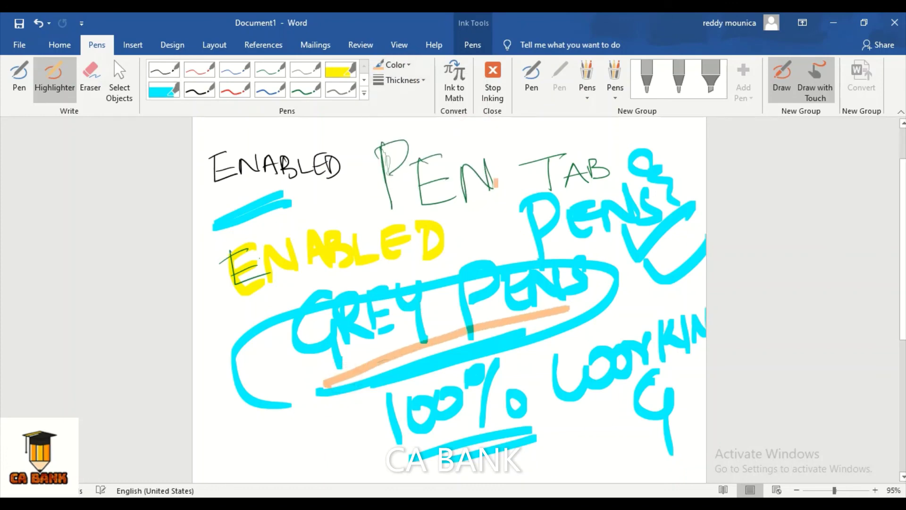
# Set the highlighter thickness to 2¼ pt and draw a thin orange diagonal line below "GREY PENS"
pyautogui.click(419, 81)
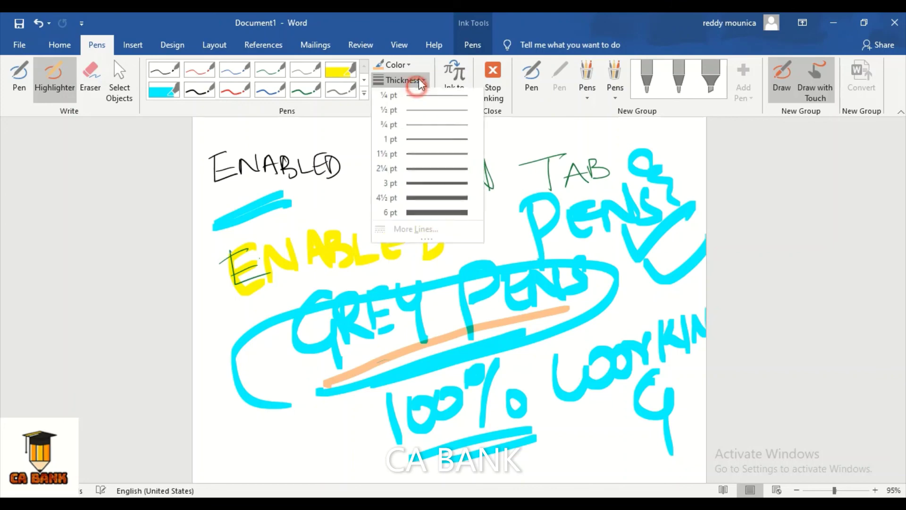
pyautogui.click(423, 170)
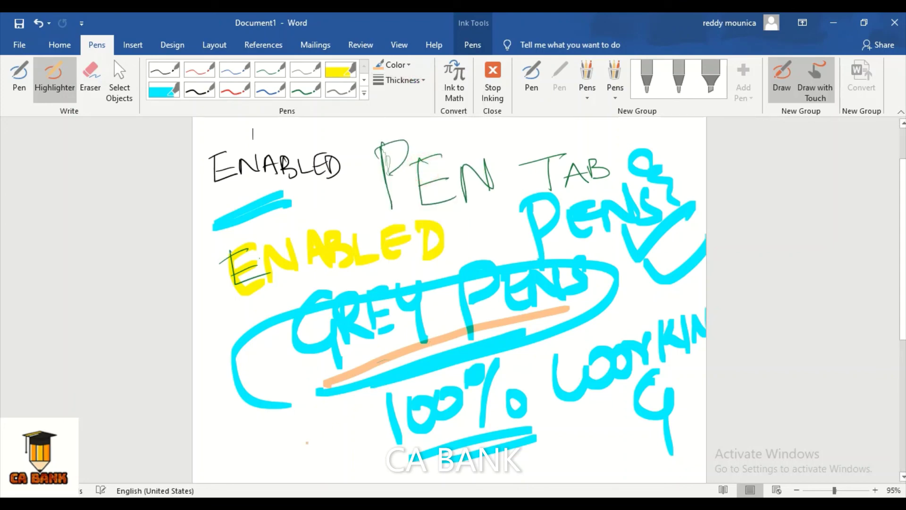
pyautogui.moveTo(314, 435); pyautogui.dragTo(415, 373)
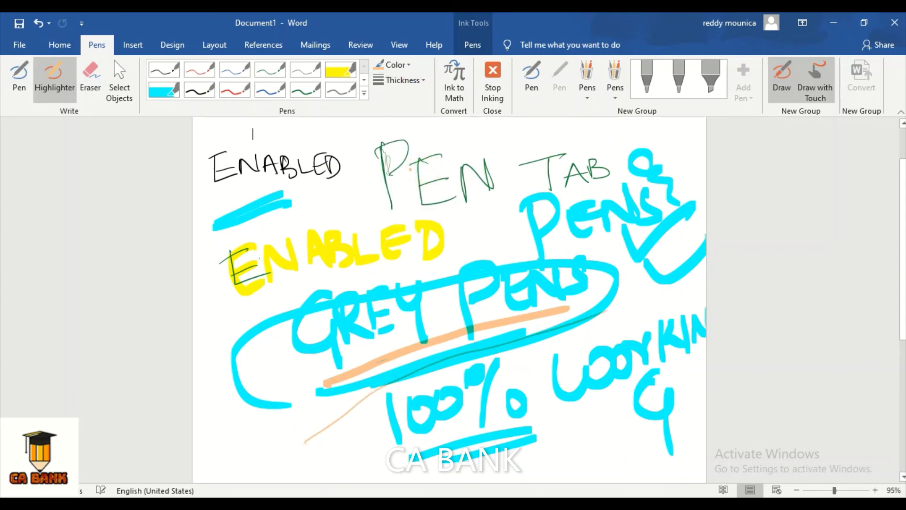